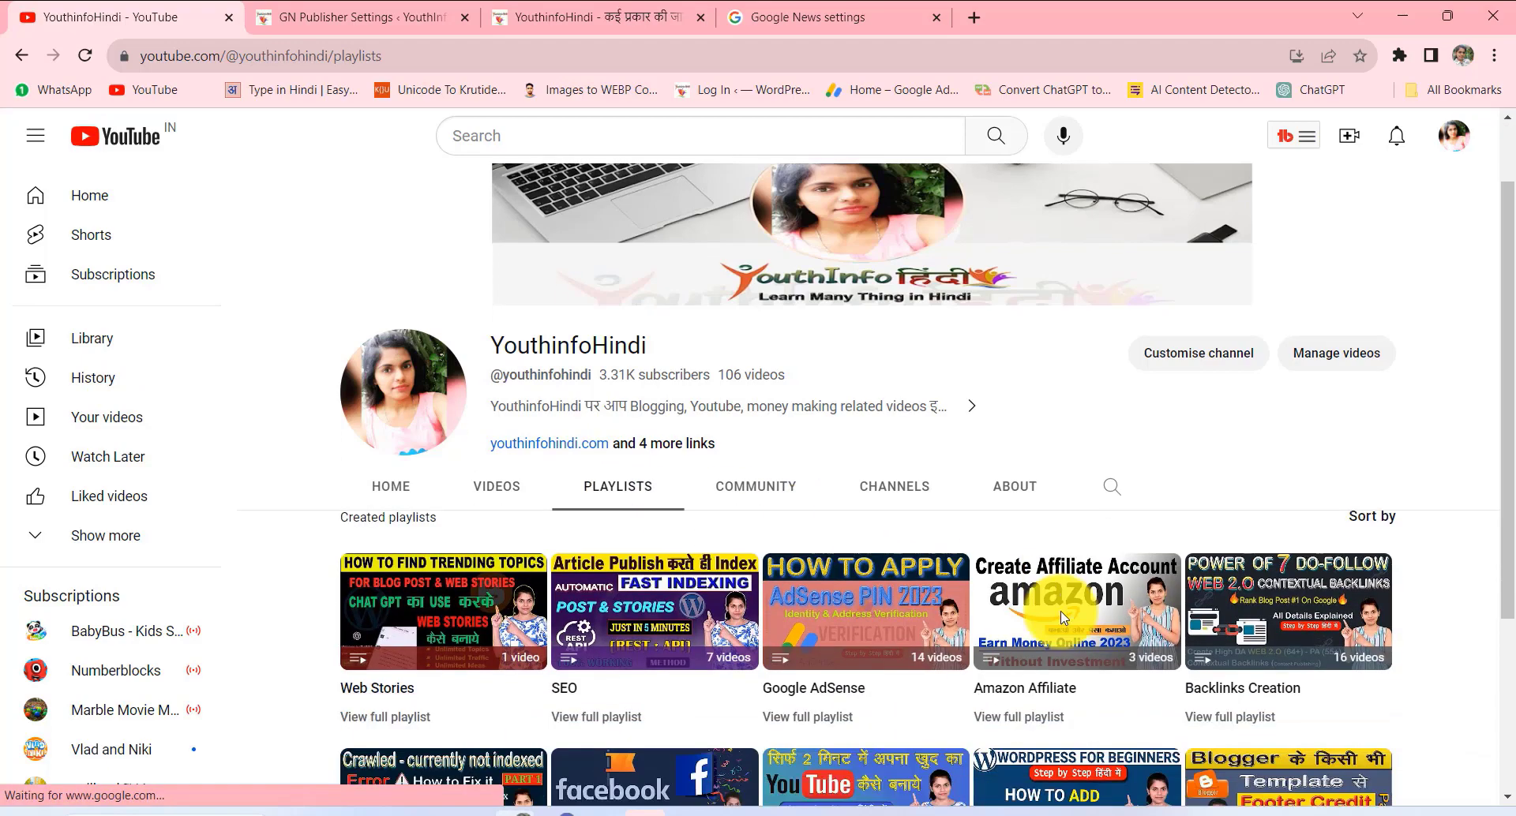
- Open the Backlinks Creation playlist from the YouTube channel's playlists and copy its URL
scroll(1058, 616, "down", 5)
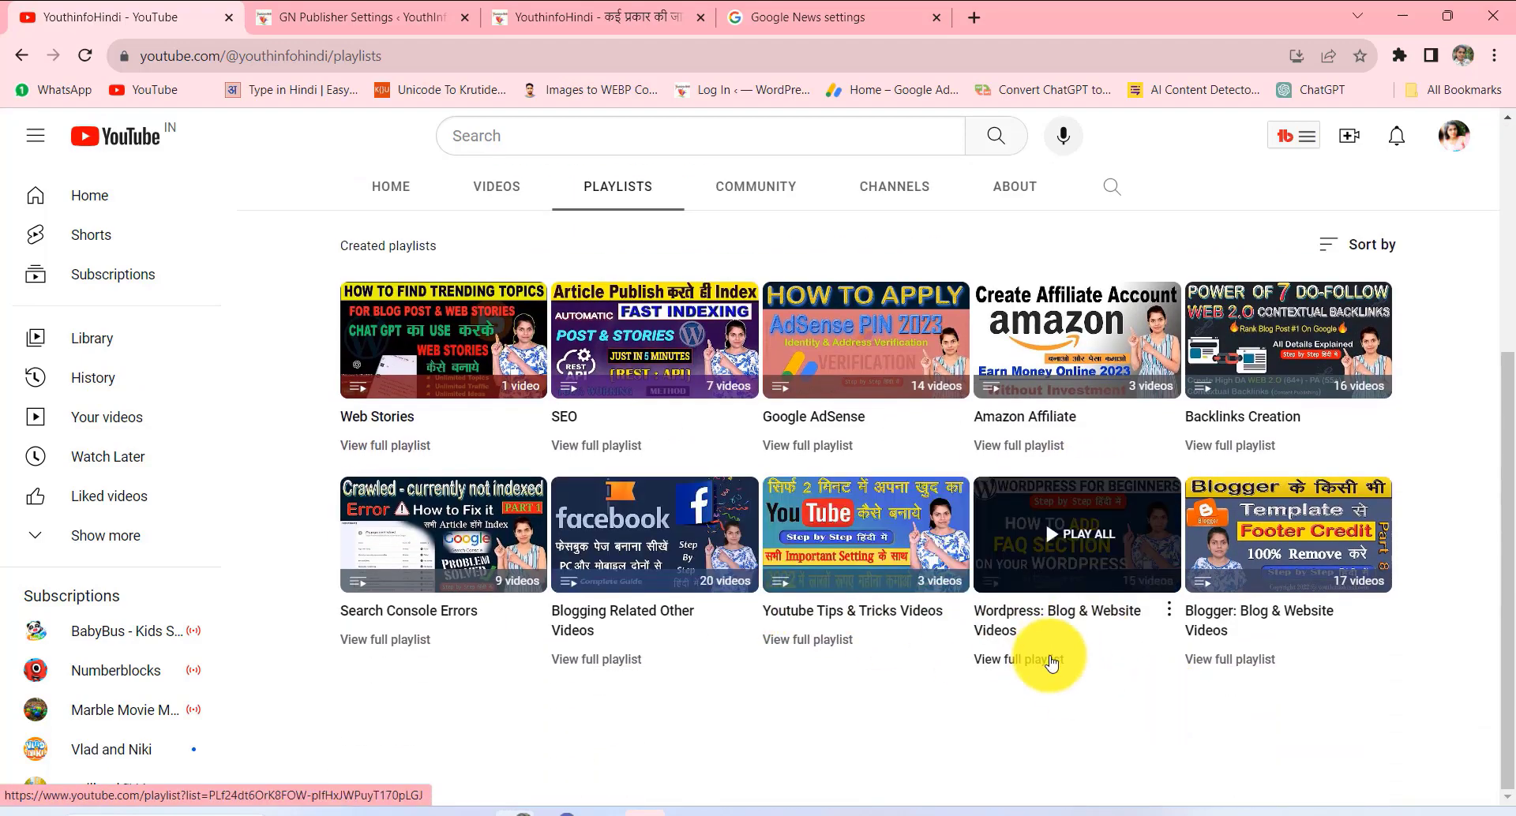
scroll(1050, 656, "up", 4)
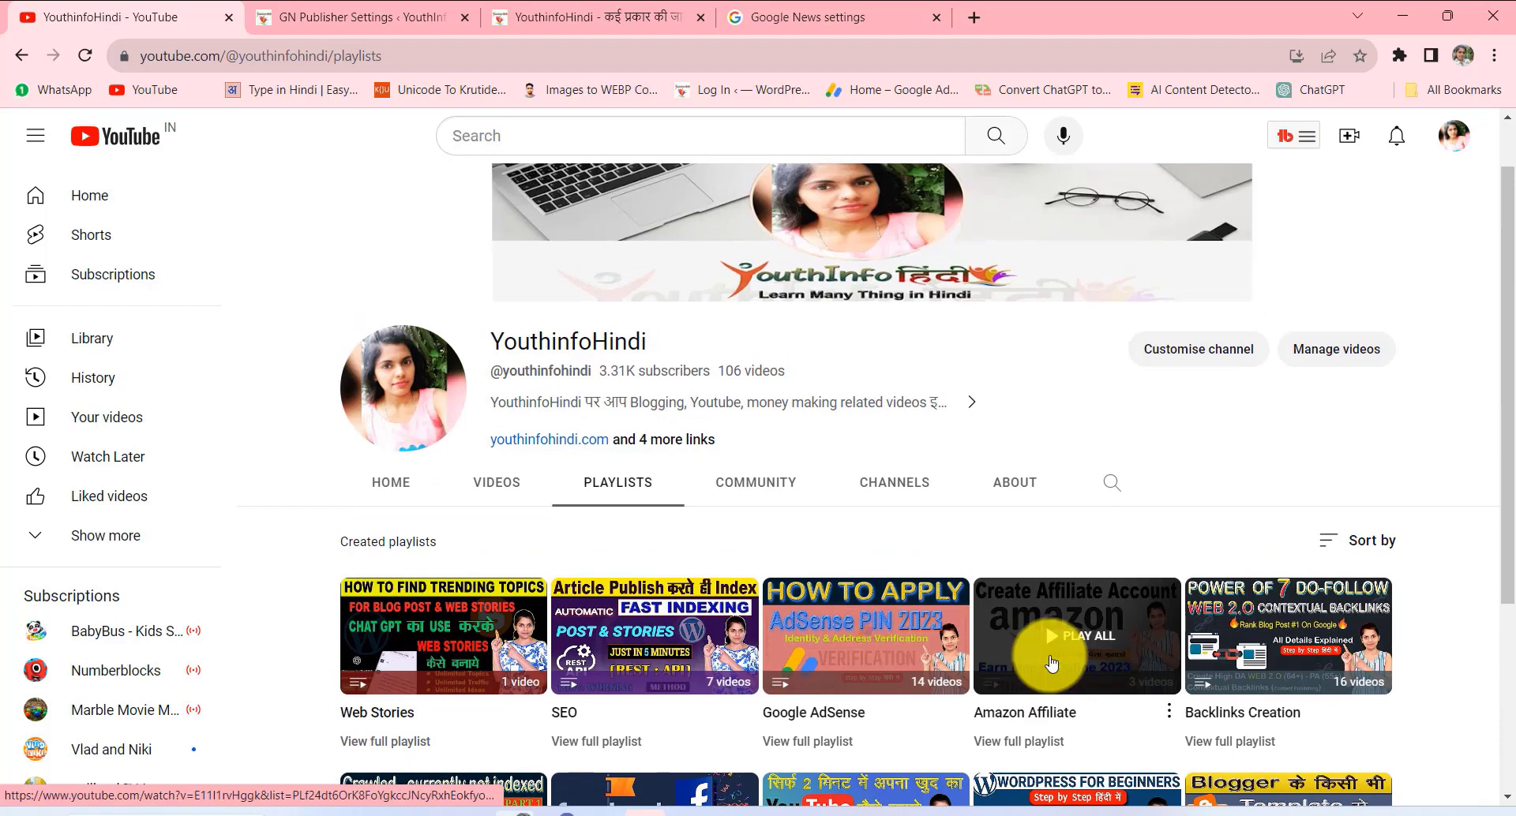
scroll(1051, 663, "down", 3)
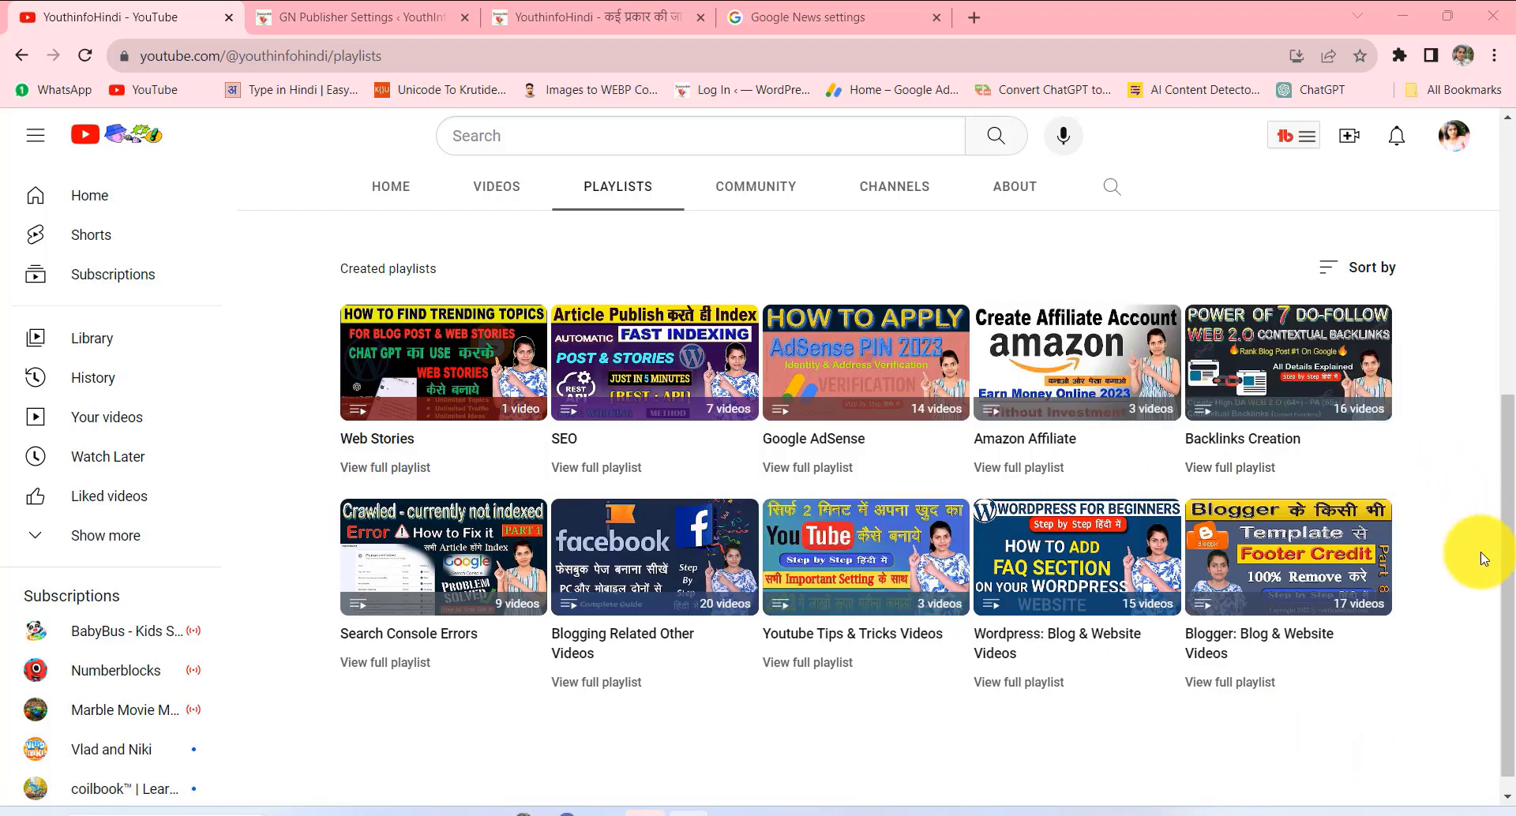
mouse_move(1262, 446)
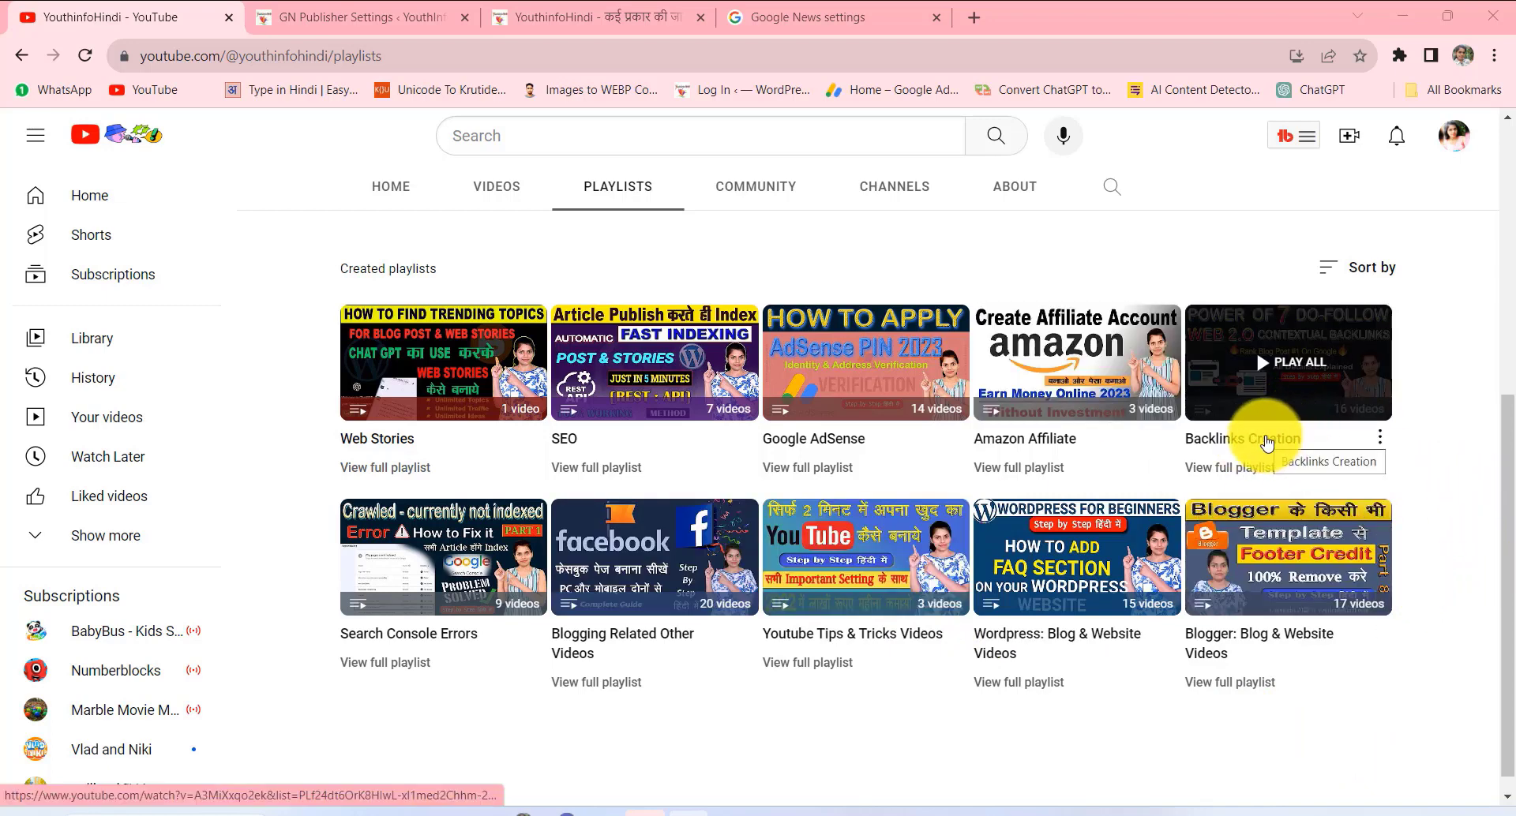
left_click(1290, 368)
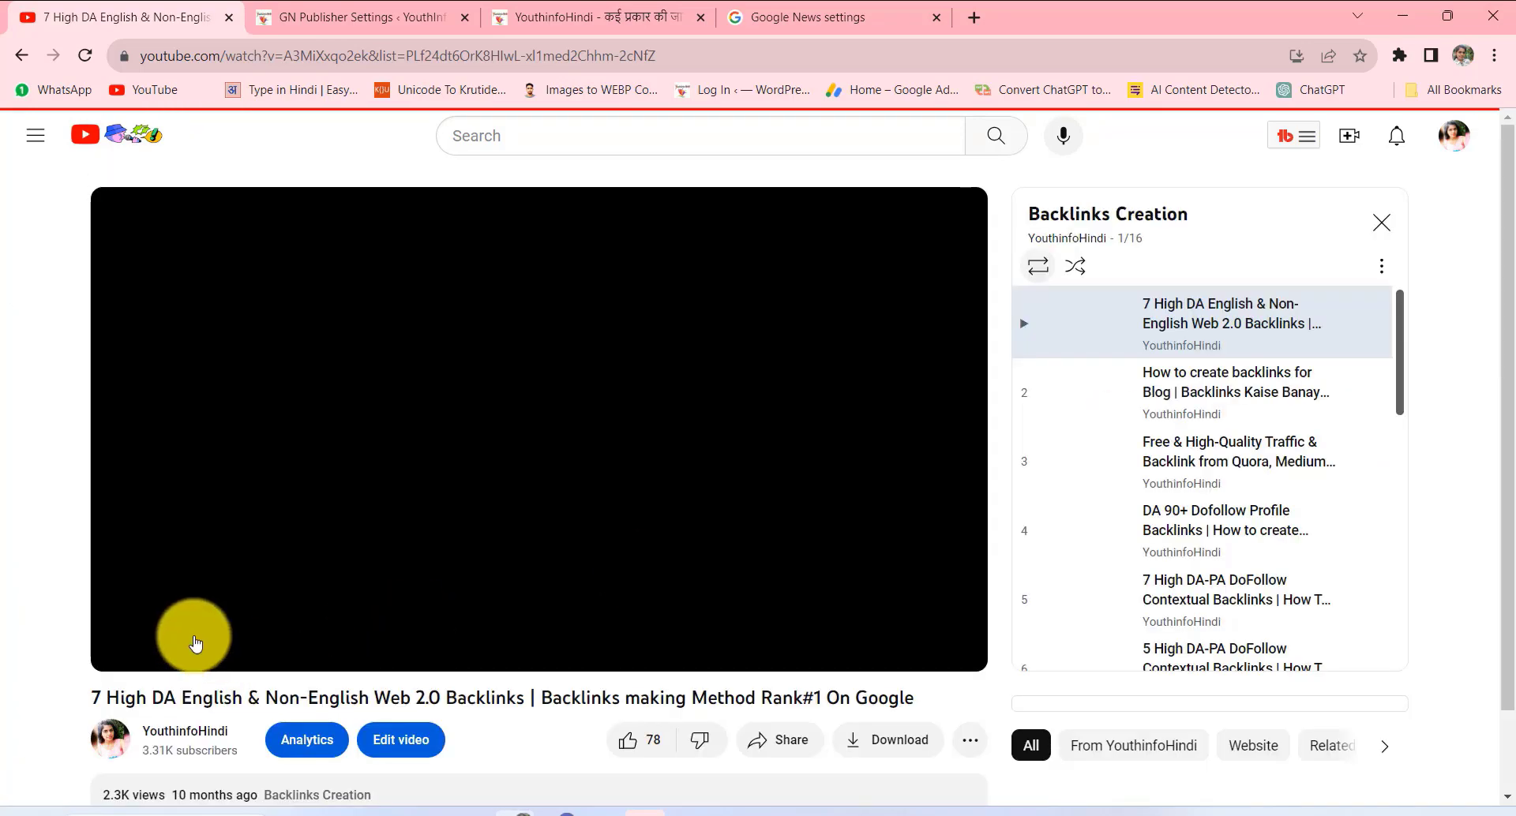
left_click(575, 61)
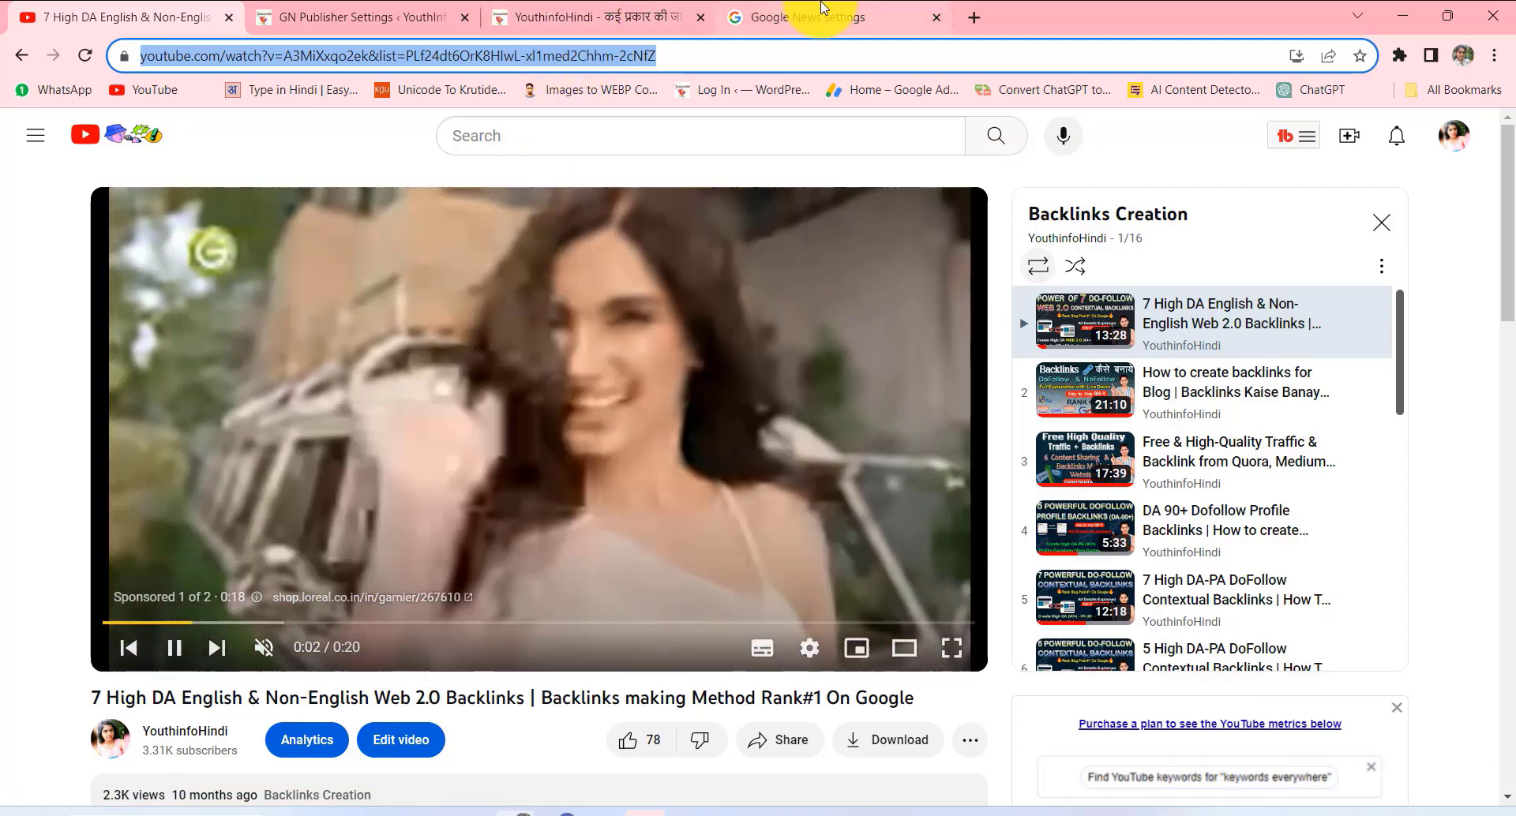
- Switch to Google News in Publisher Center, open the publication for editing and go to the video sections in its content settings
left_click(821, 11)
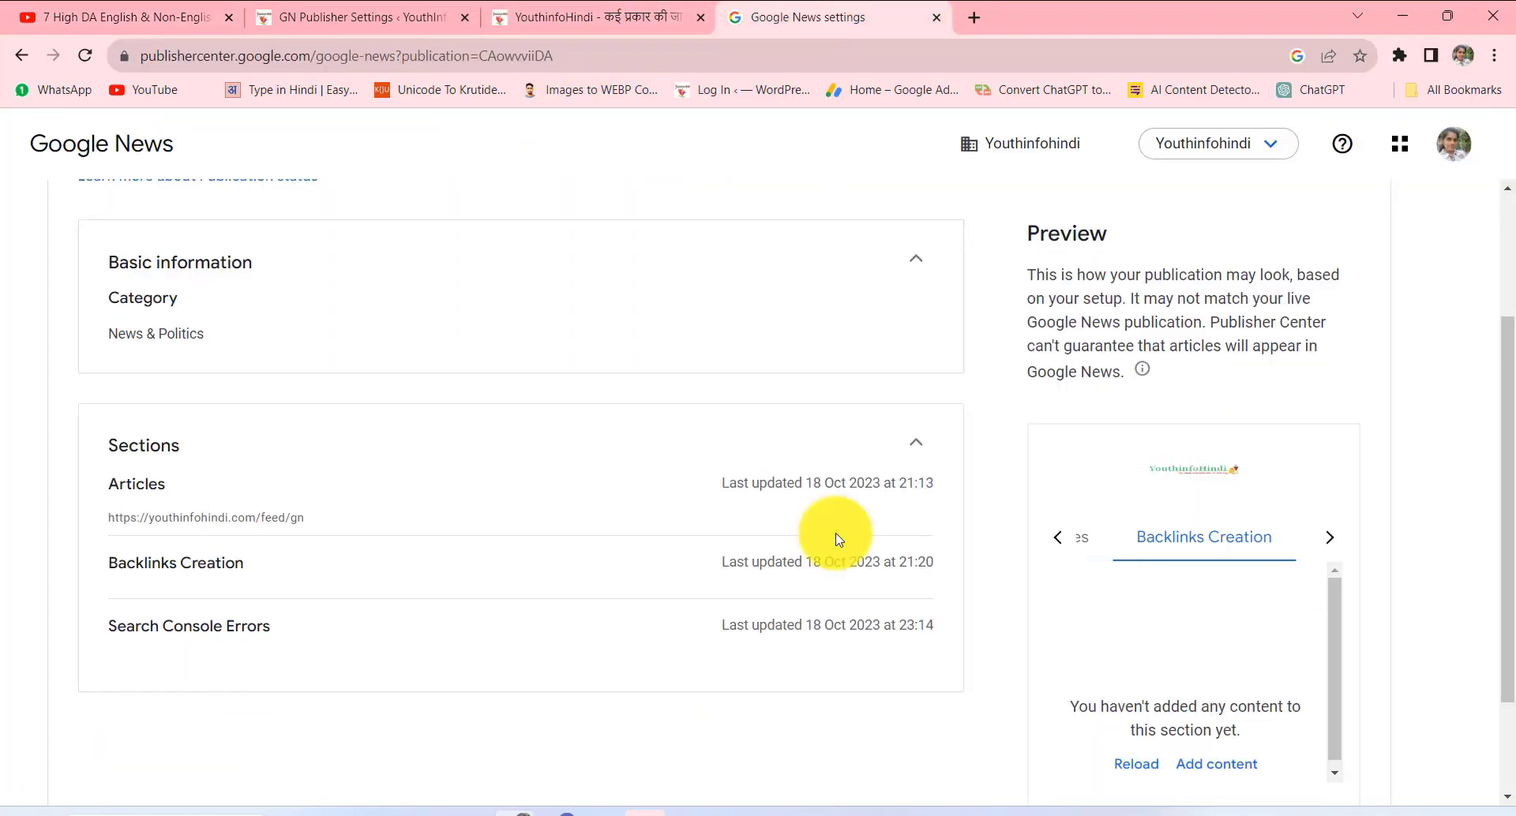
scroll(1082, 594, "up", 3)
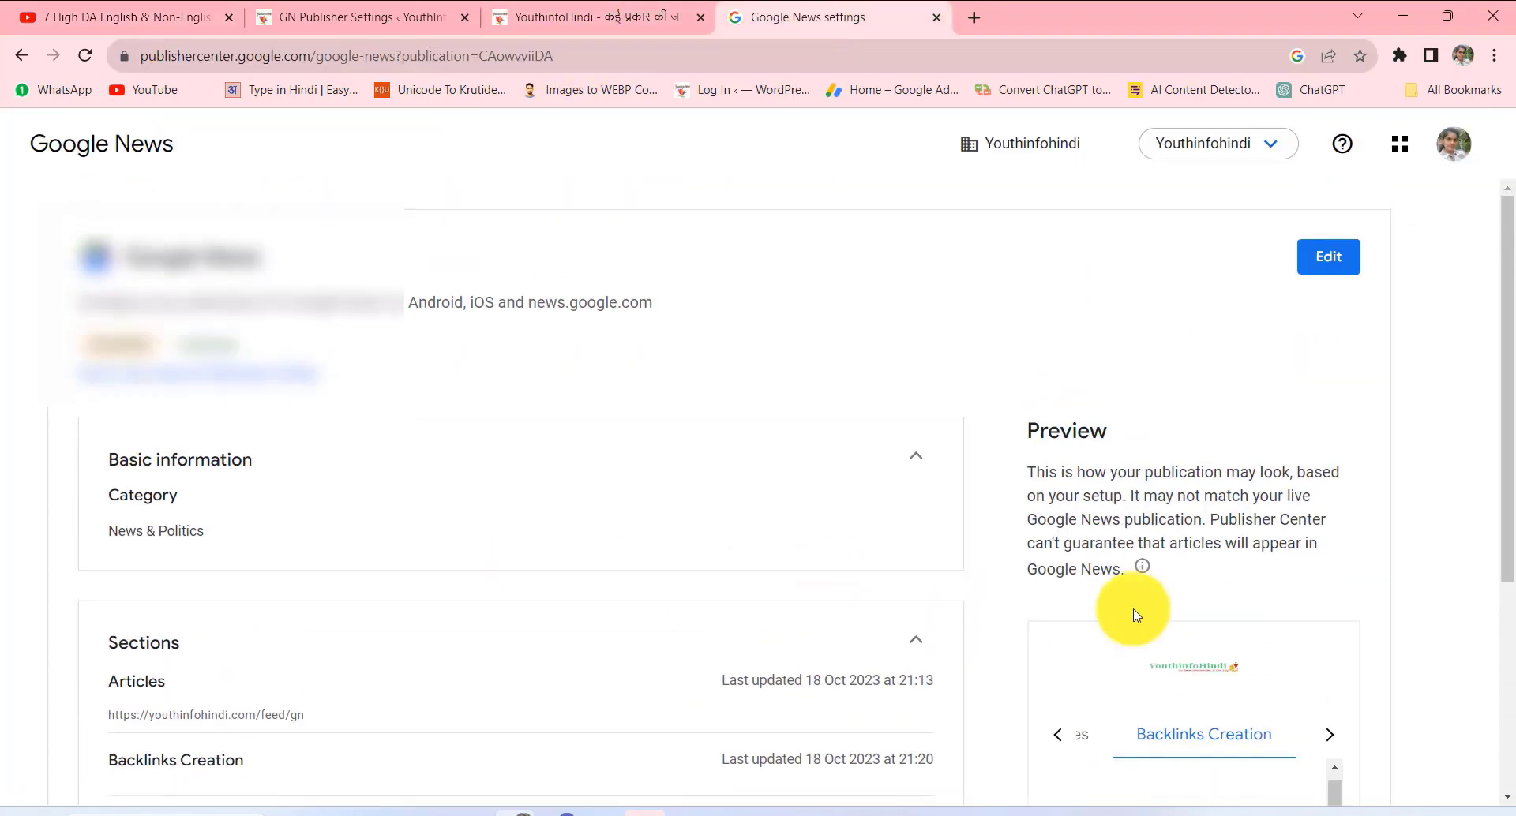
left_click(1334, 267)
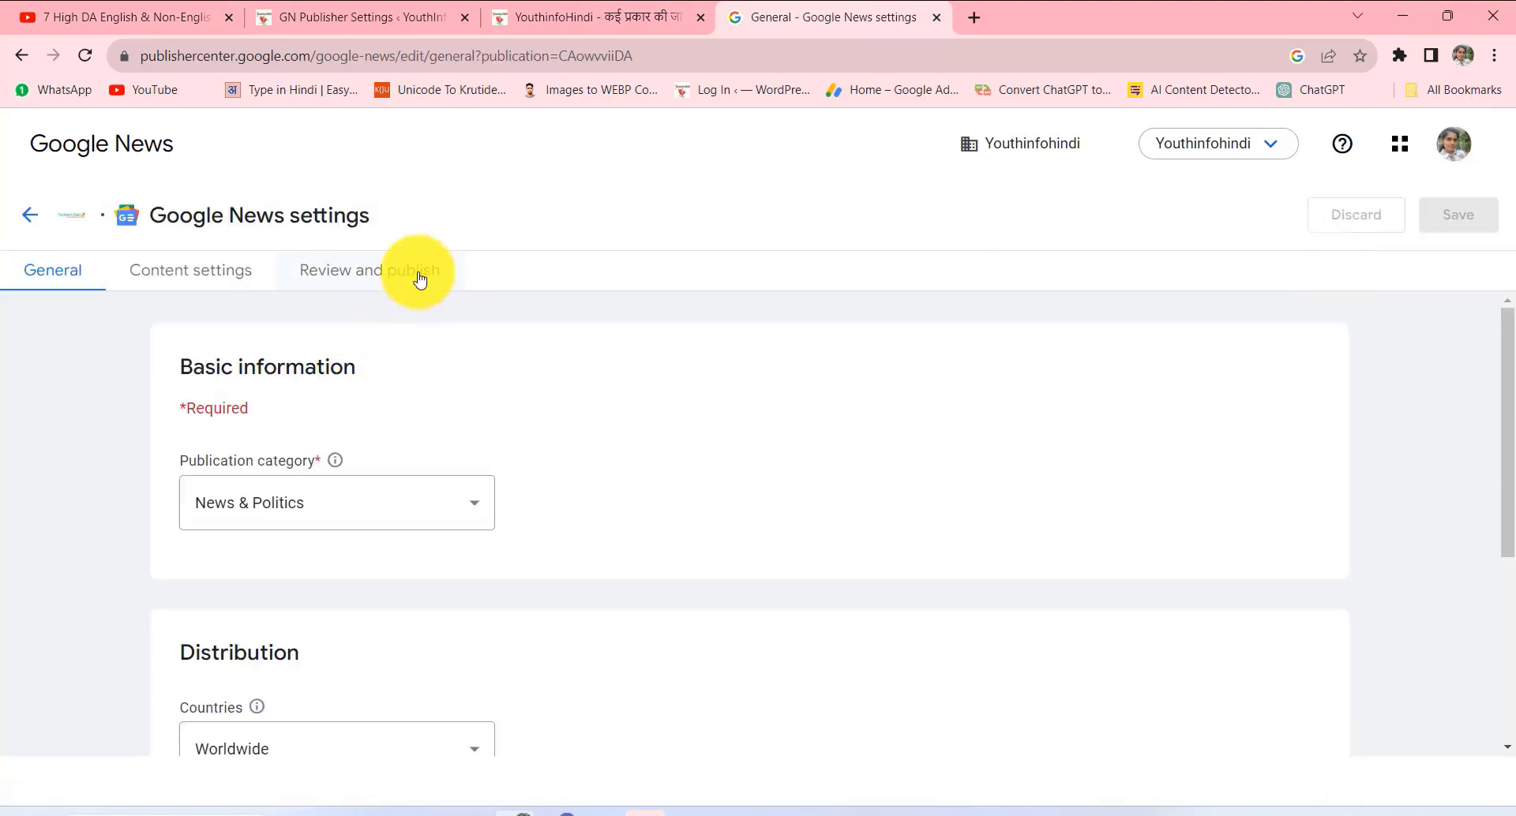
left_click(186, 280)
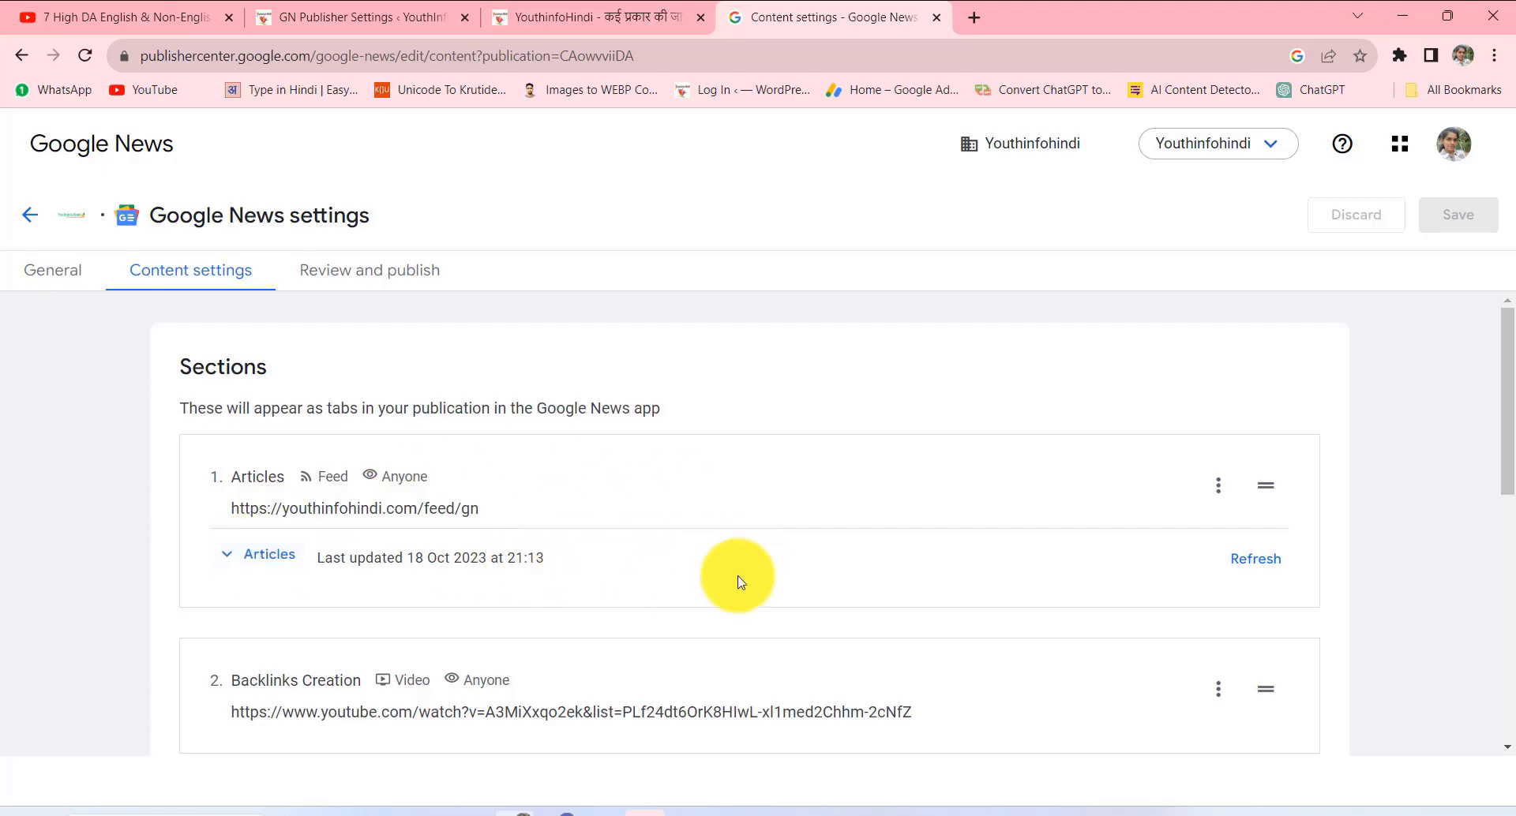
scroll(711, 580, "down", 1)
scroll(406, 641, "down", 2)
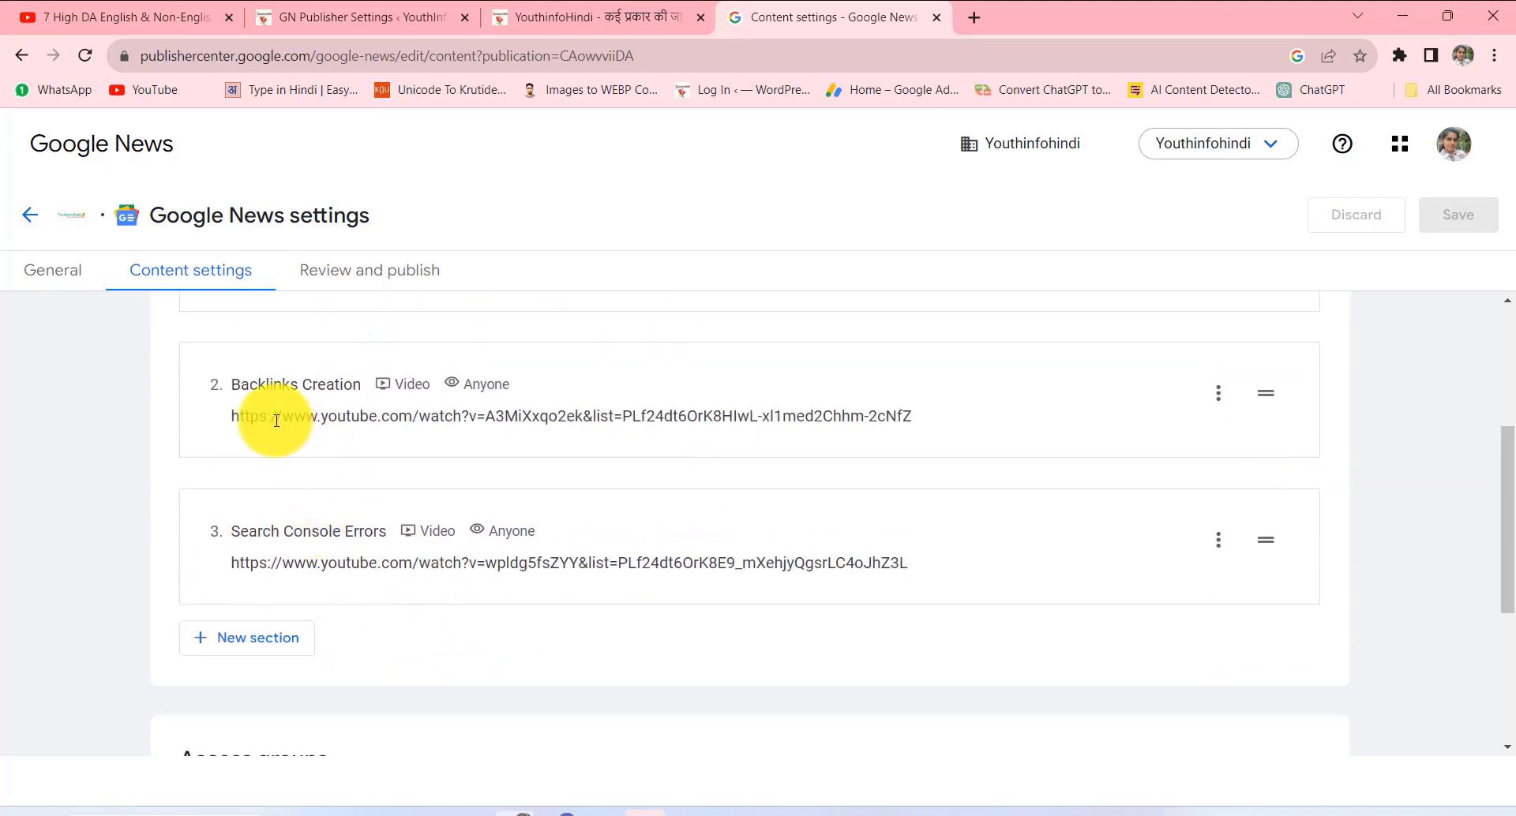
left_click_drag(235, 385, 364, 387)
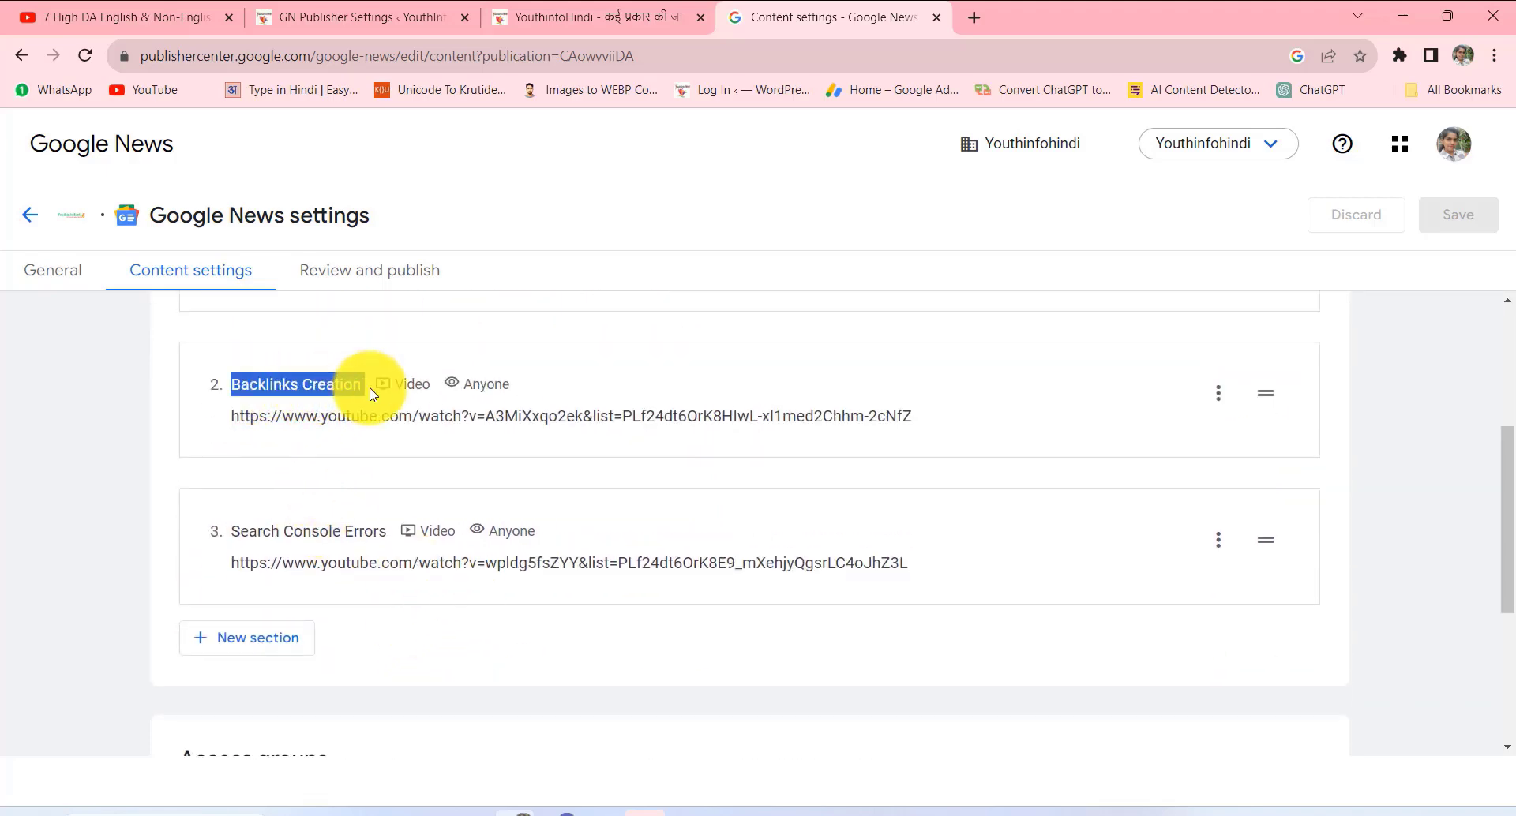
left_click_drag(235, 533, 389, 526)
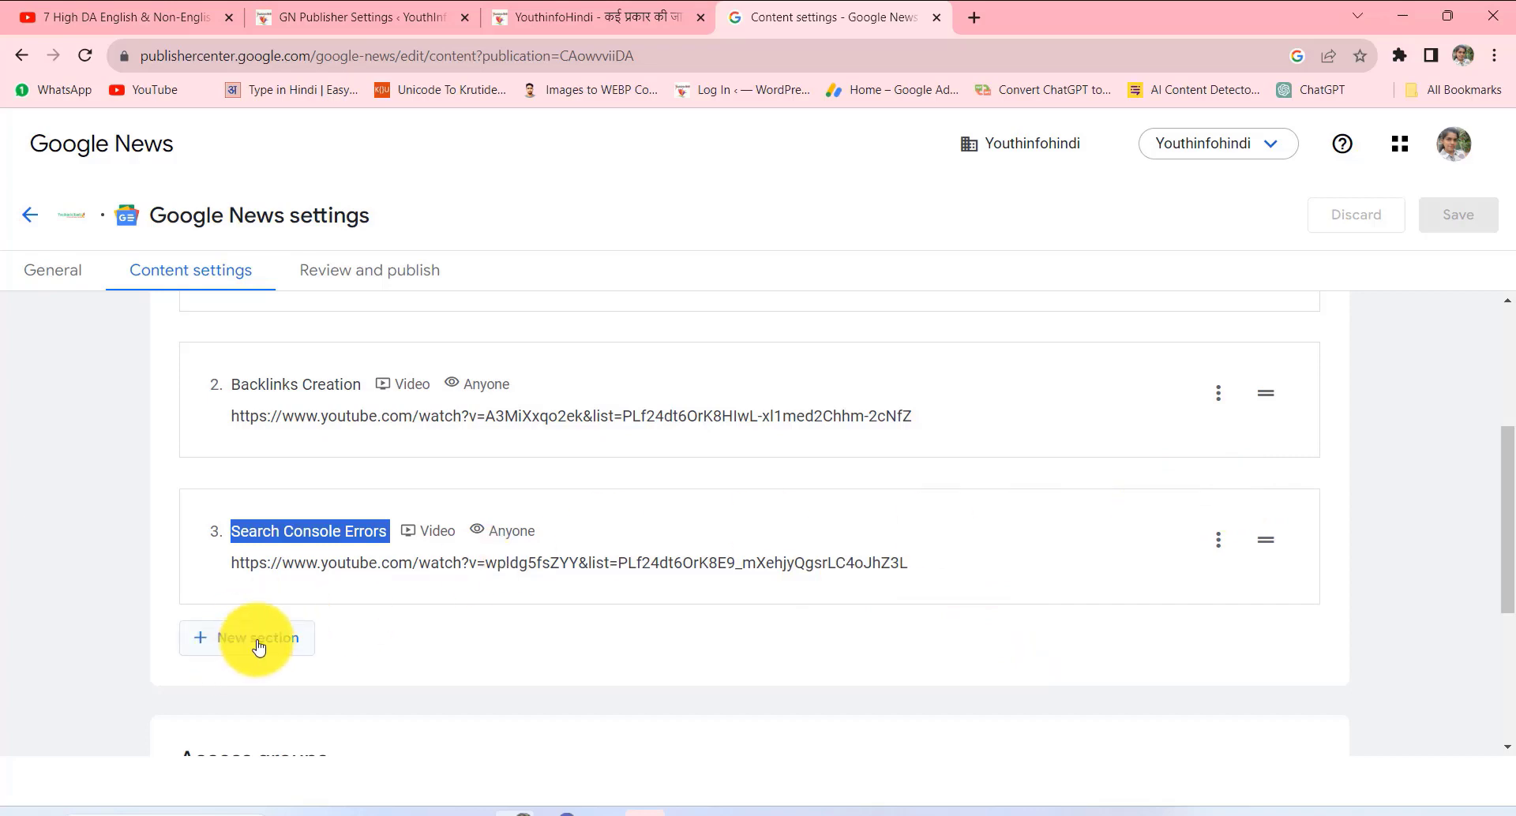
- Create a new video section titled BacklinkCreation and enter the copied Backlinks Creation playlist URL
left_click(248, 651)
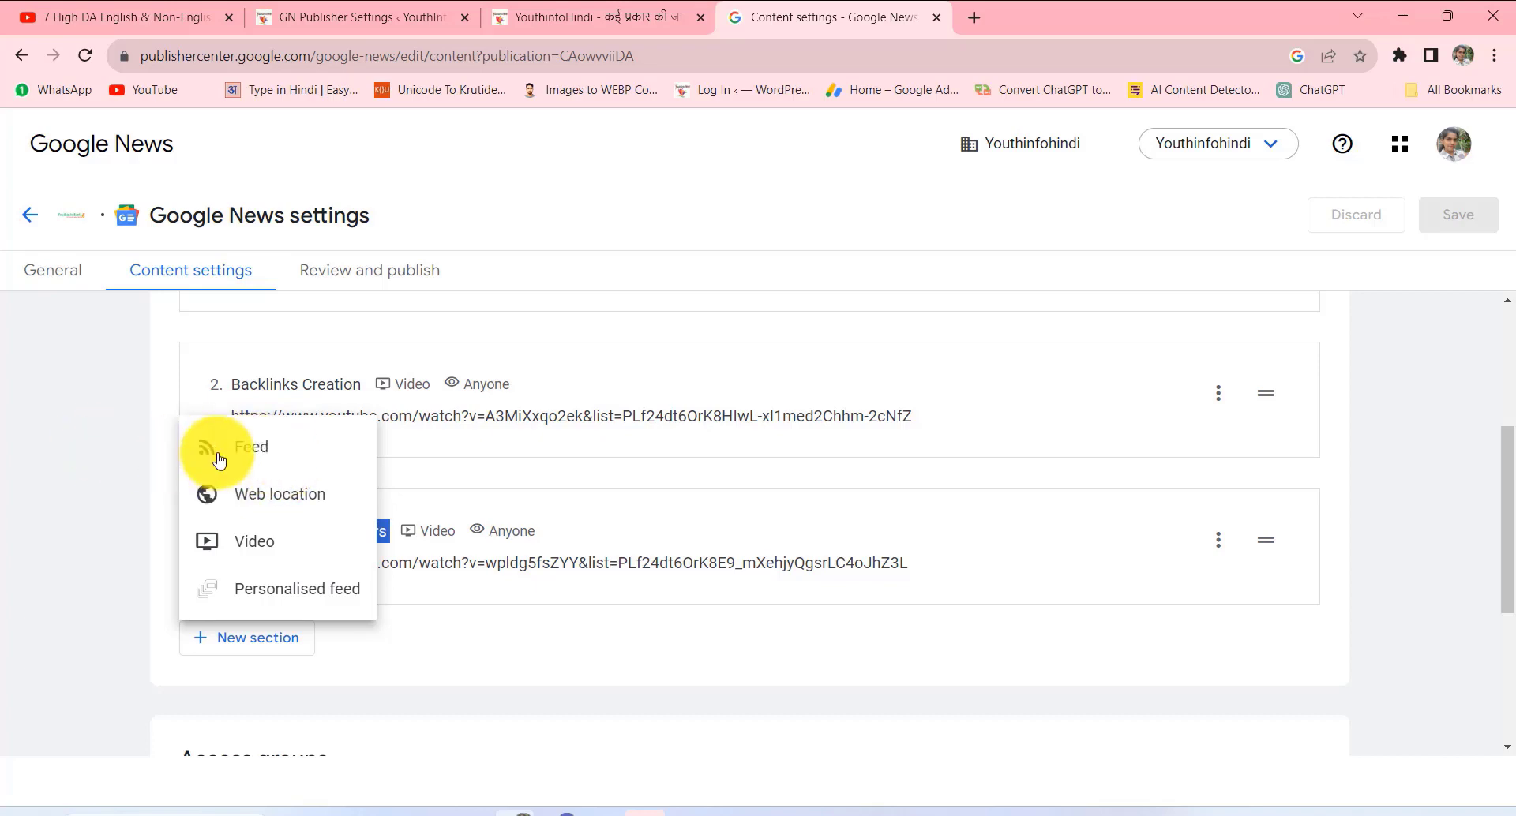
left_click(263, 553)
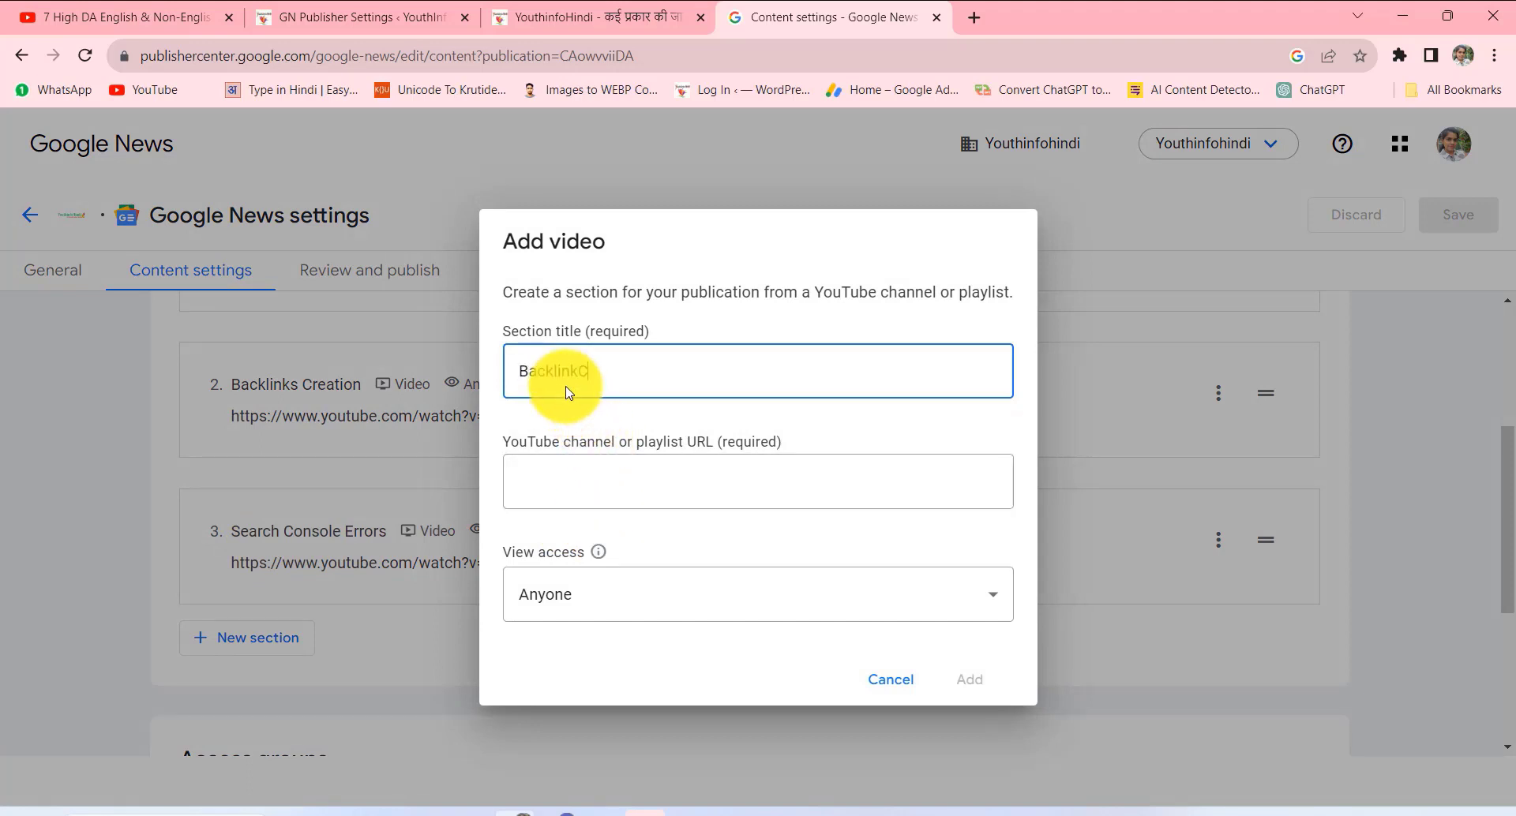
type("BacklinkCreato")
key("BackSpace")
type("ion")
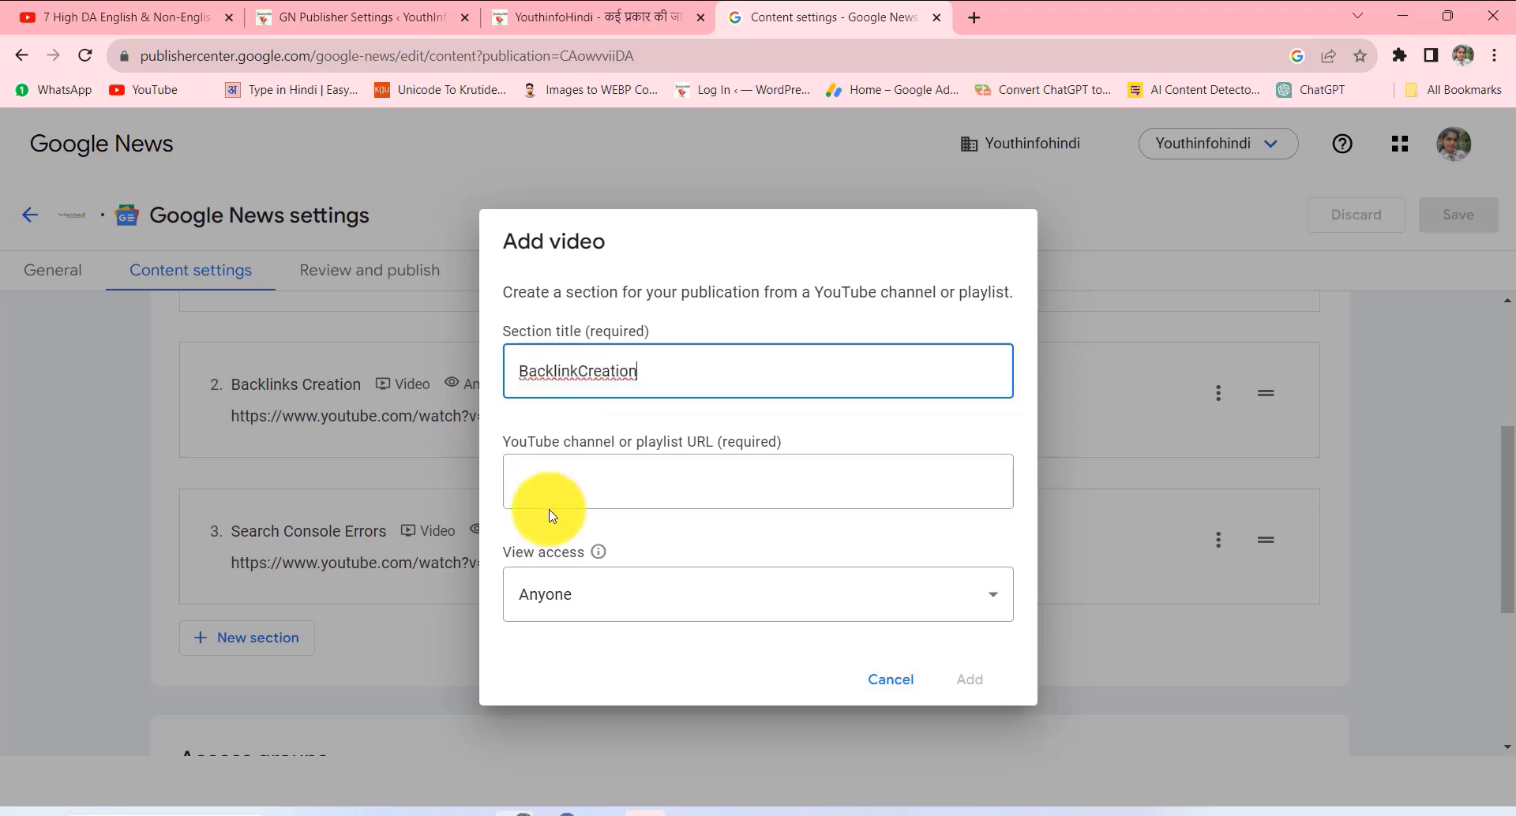
left_click(614, 485)
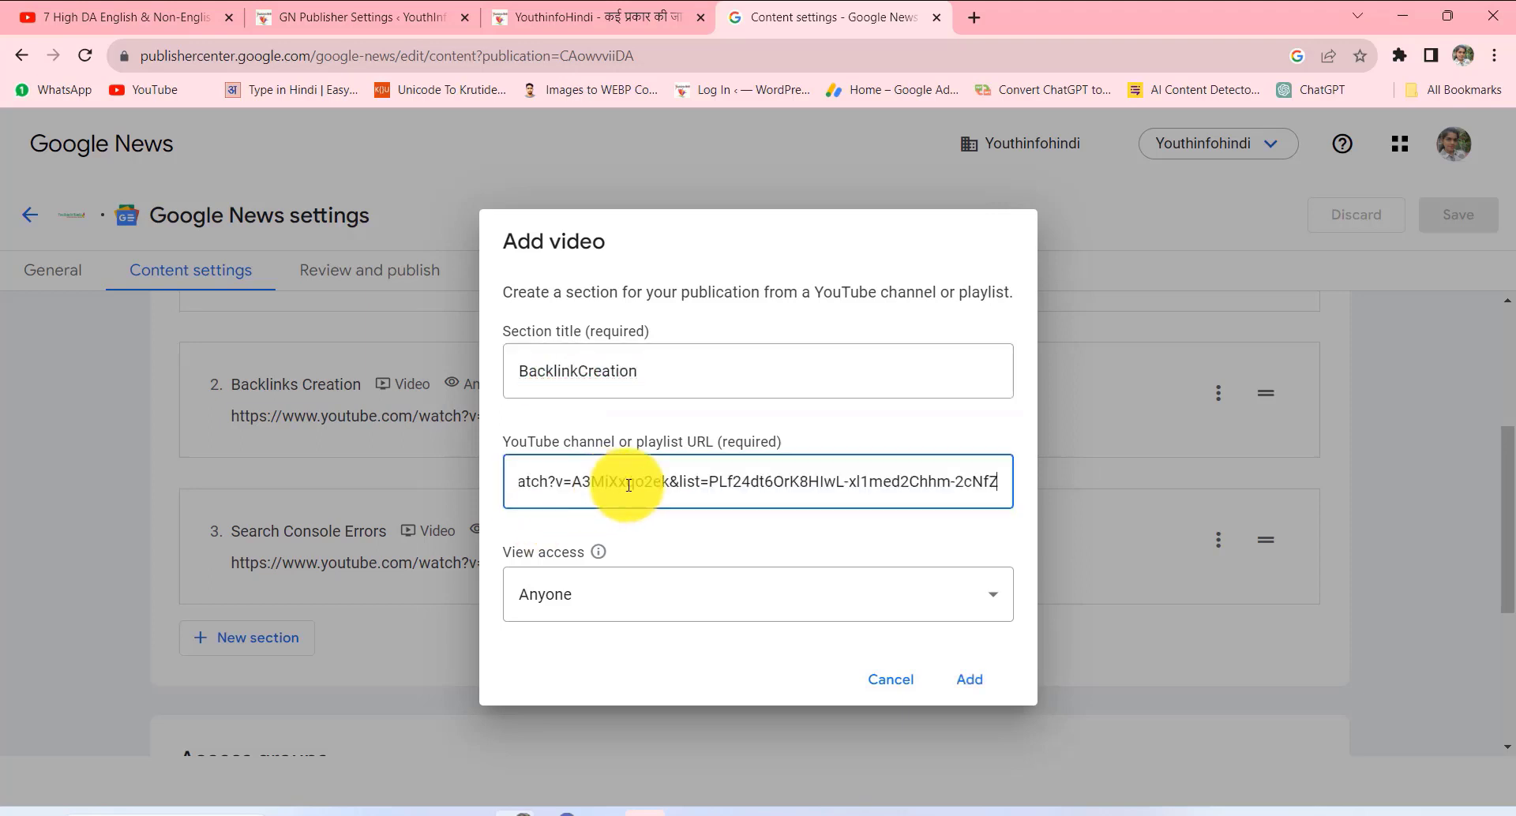
left_click_drag(629, 485, 737, 482)
- Keep the section's view access set to Anyone and add it to the publication
left_click(715, 604)
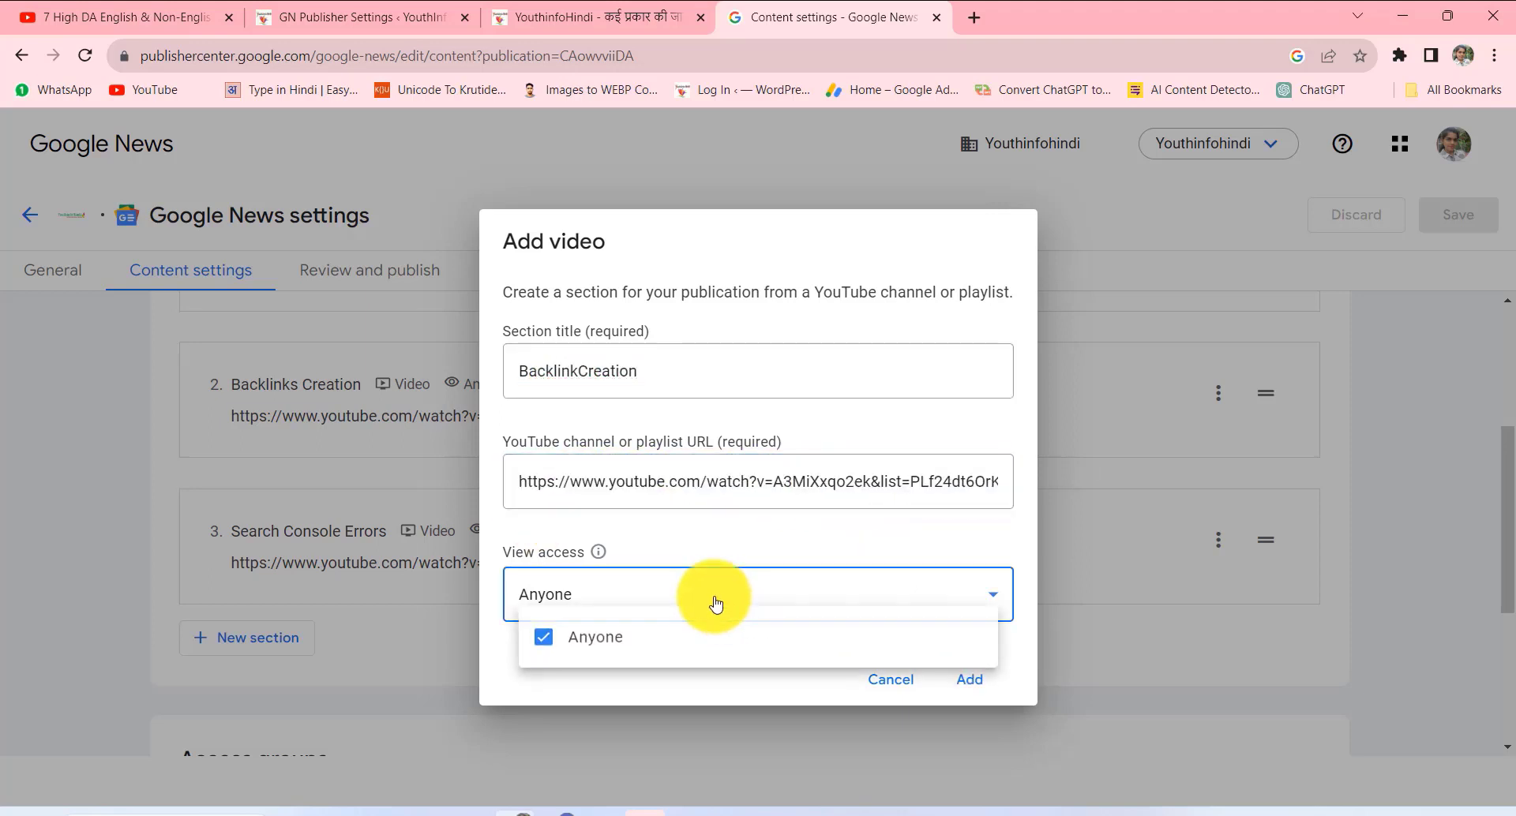
left_click(866, 639)
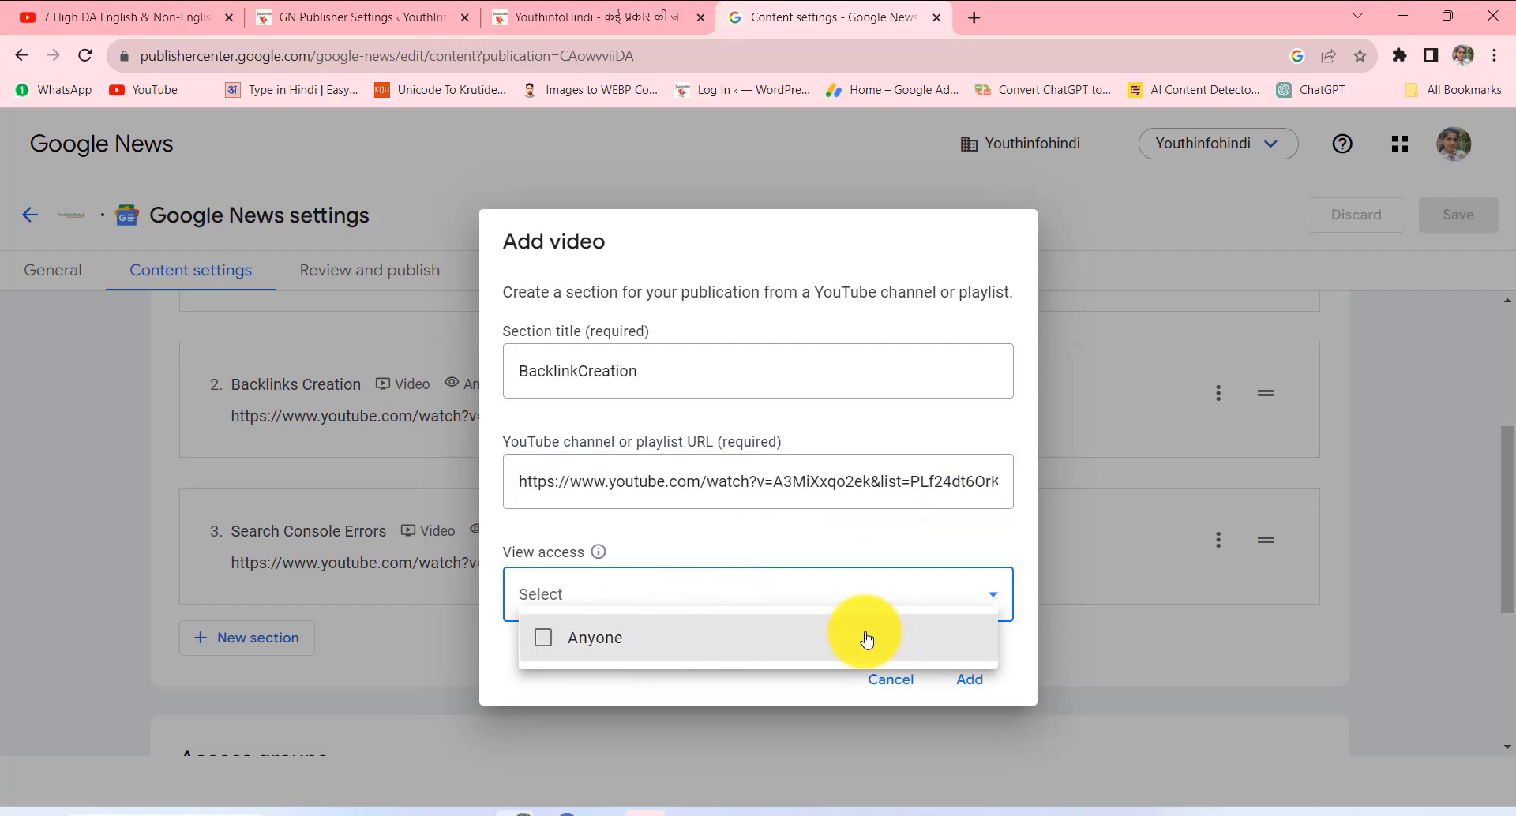
left_click(866, 639)
left_click(1082, 677)
left_click(970, 681)
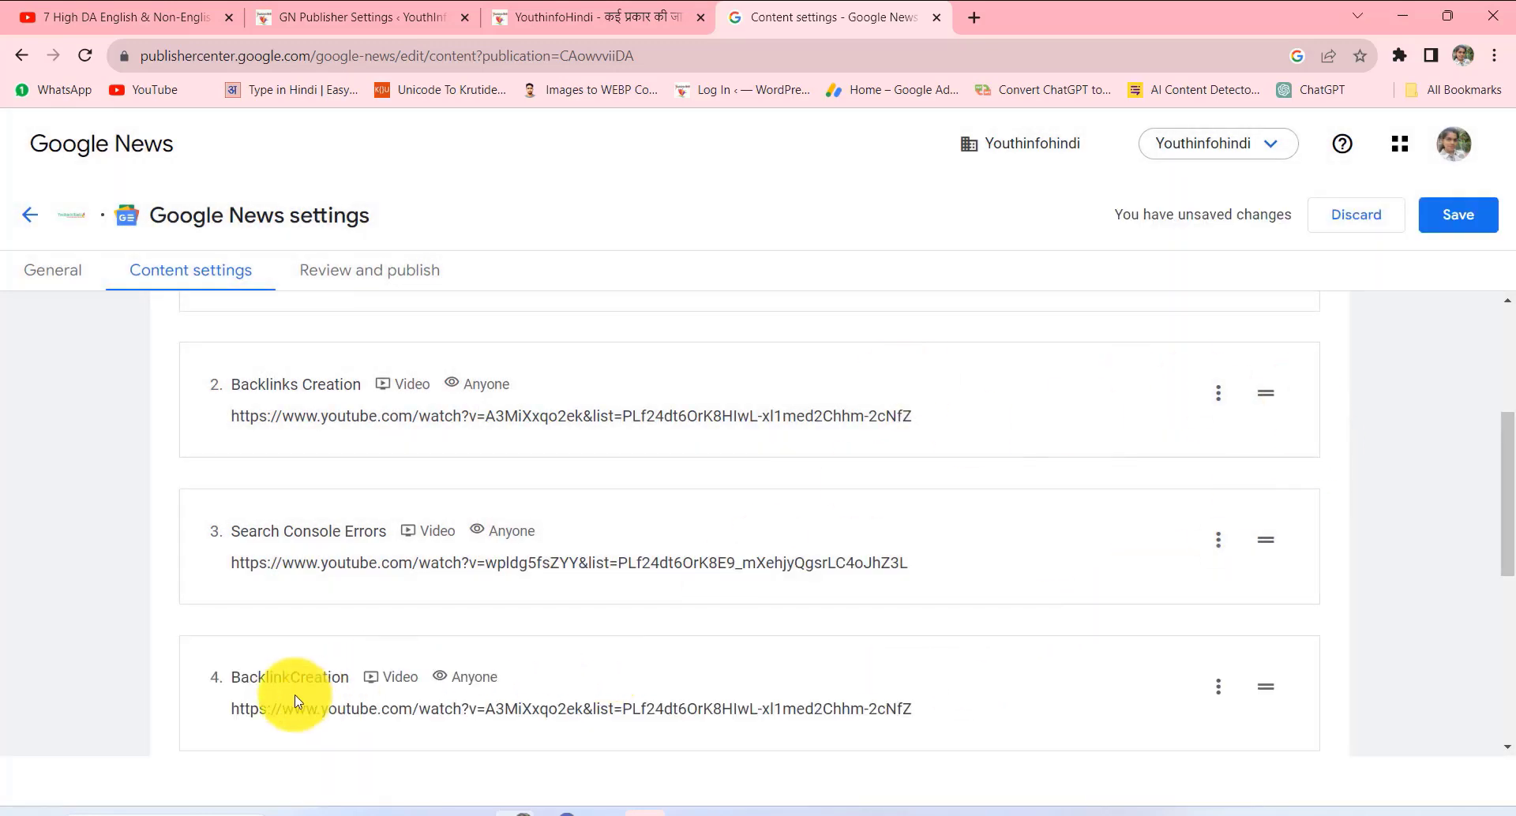
scroll(331, 702, "down", 3)
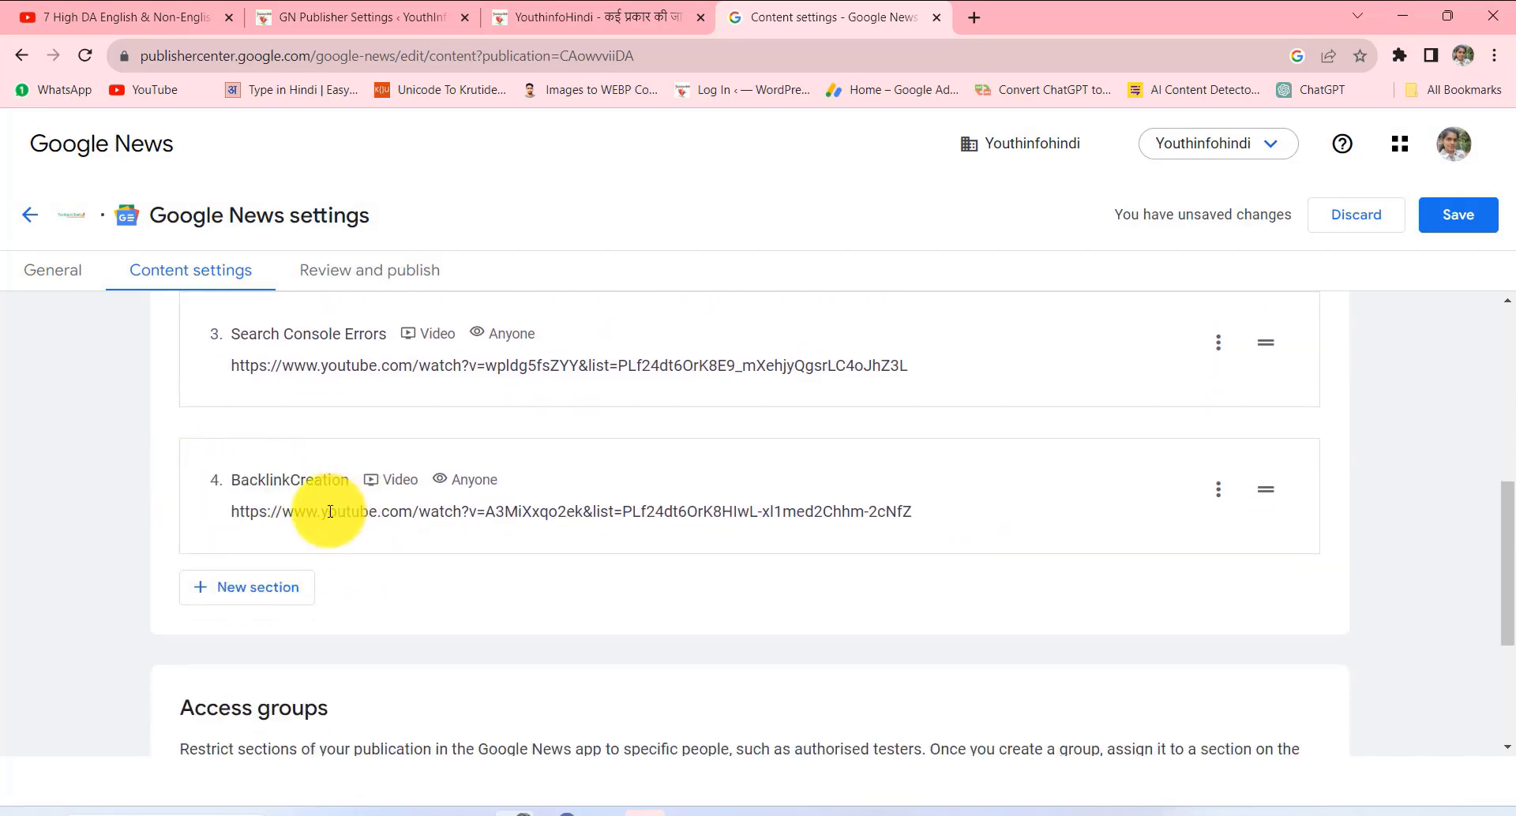
- Switch to YouTube, go to your own channel and open its customisation page in YouTube Studio
left_click(120, 9)
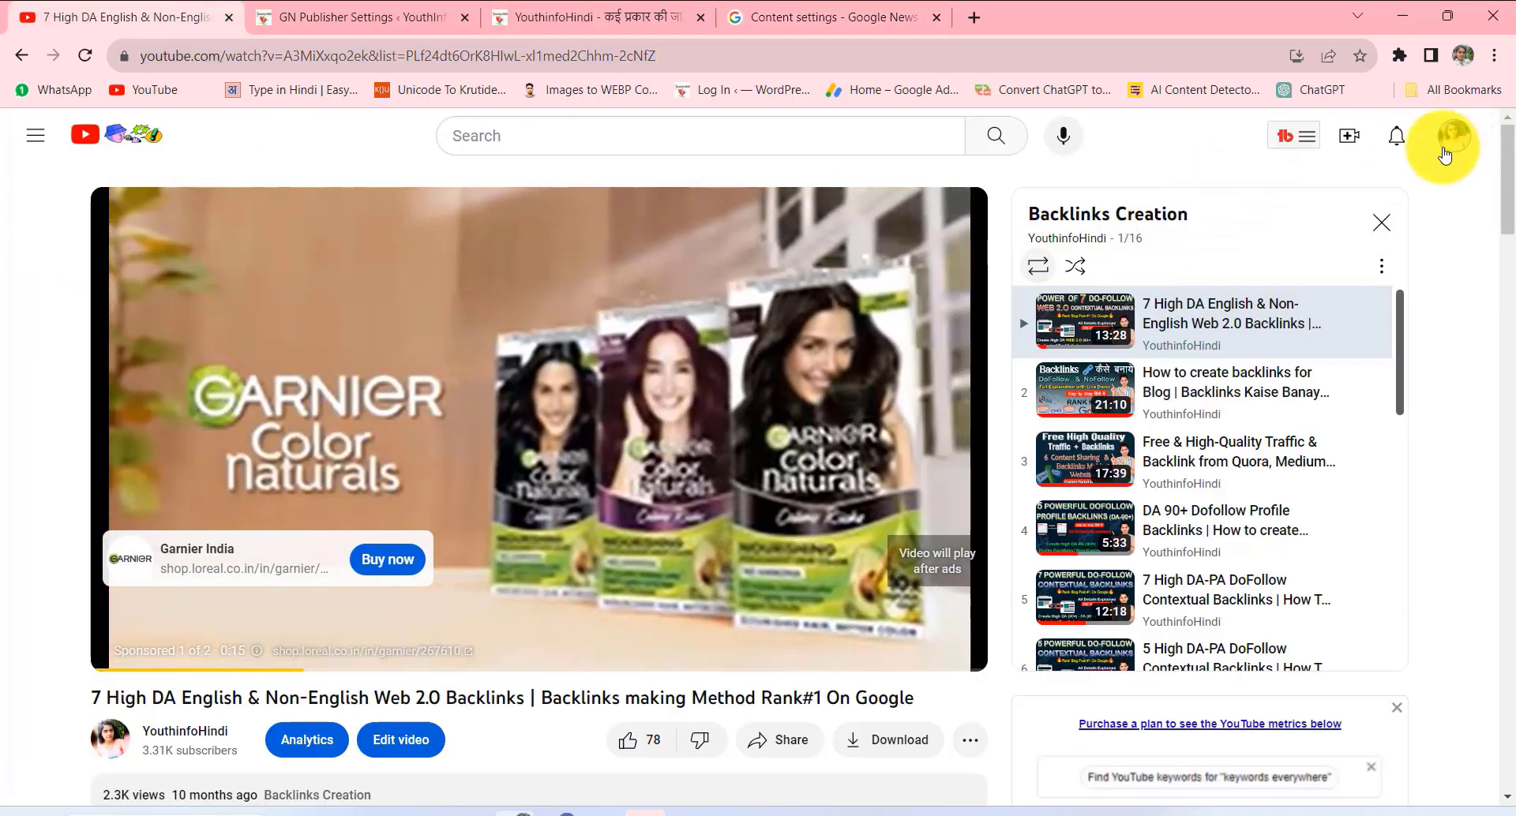
left_click(1445, 151)
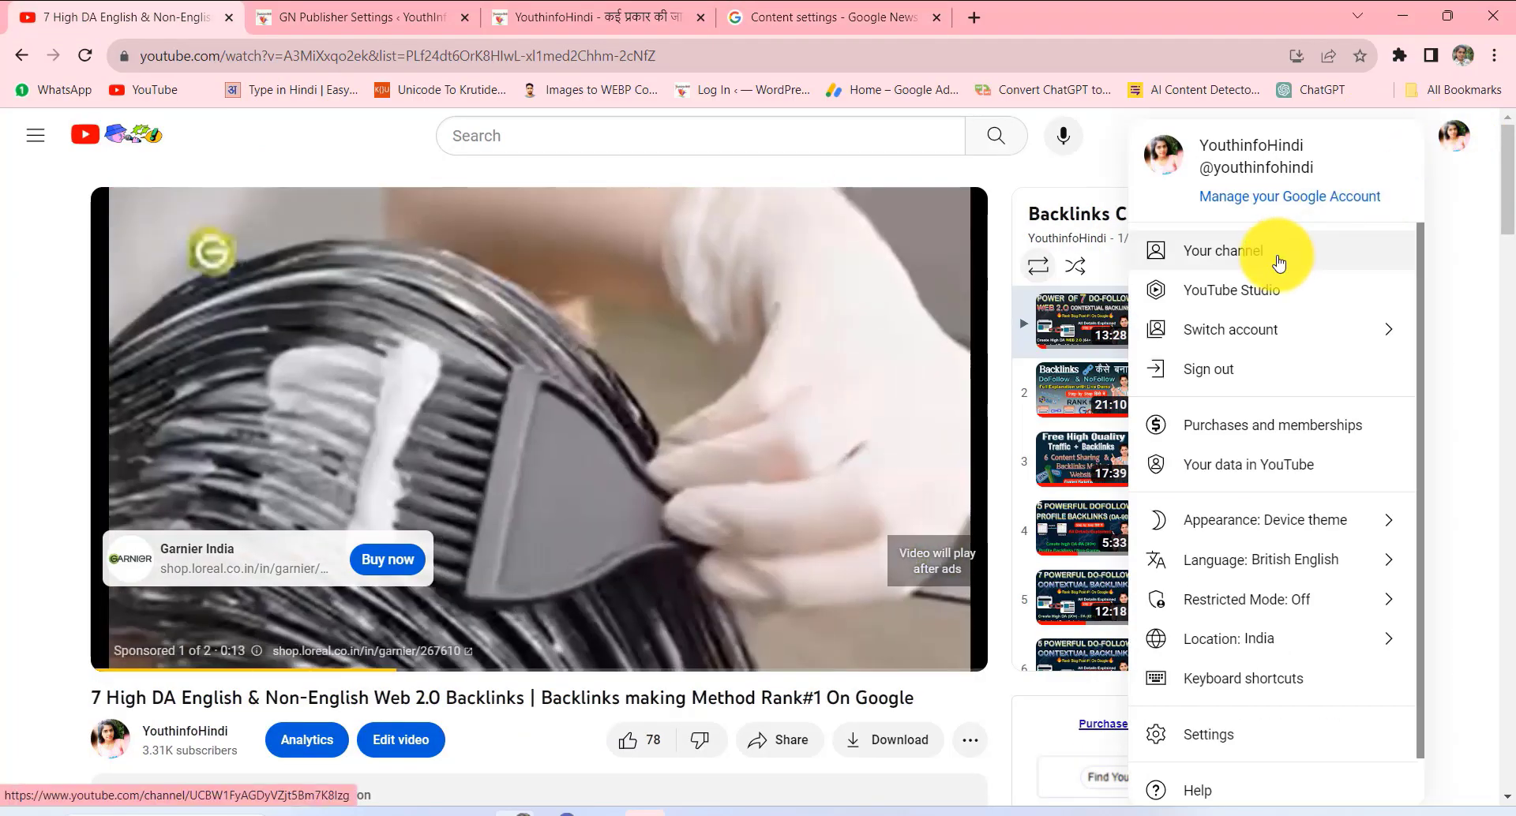
left_click(1279, 253)
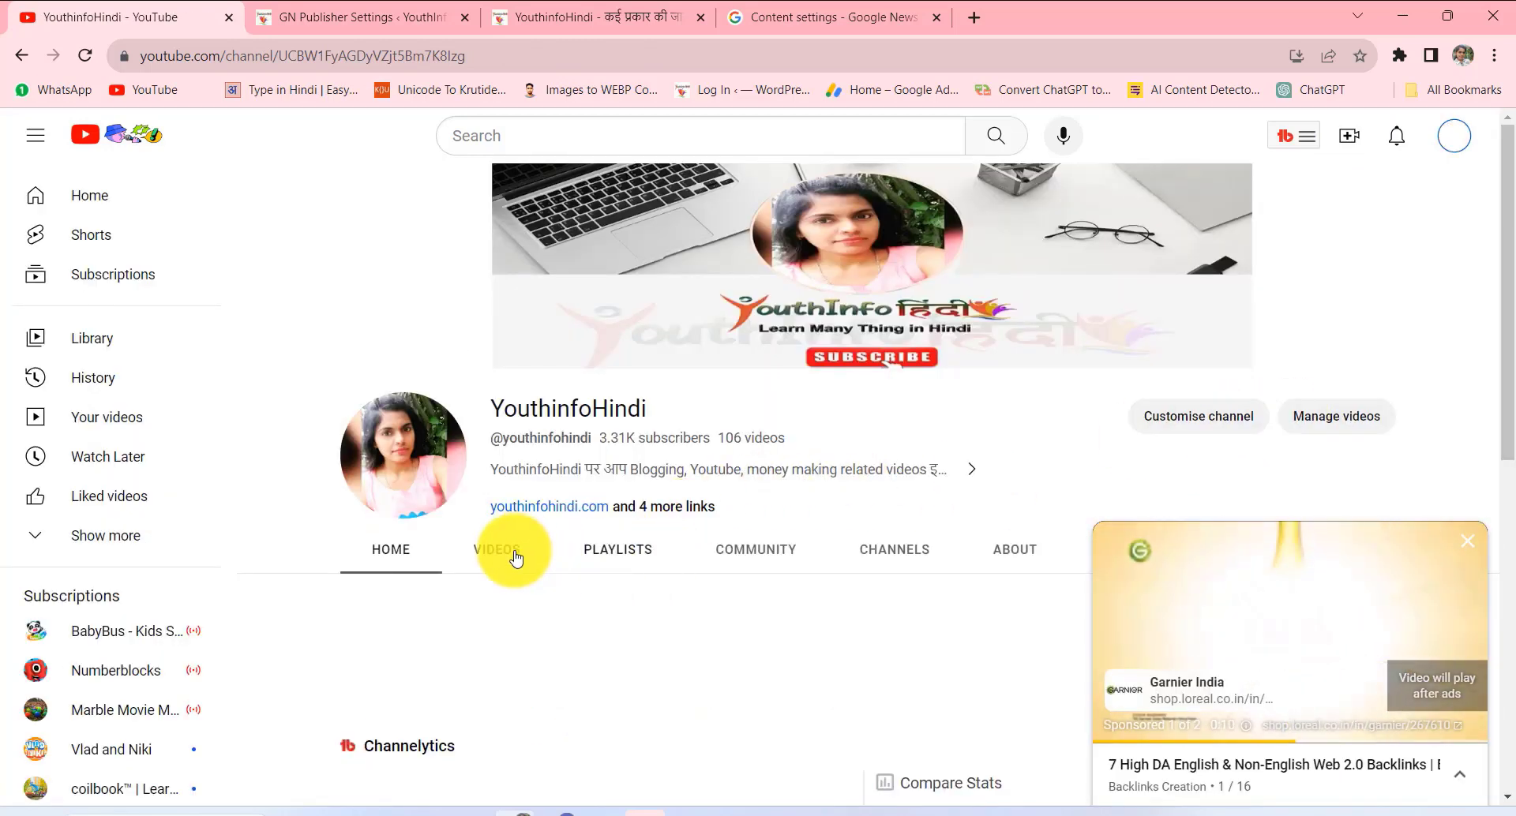
left_click(505, 555)
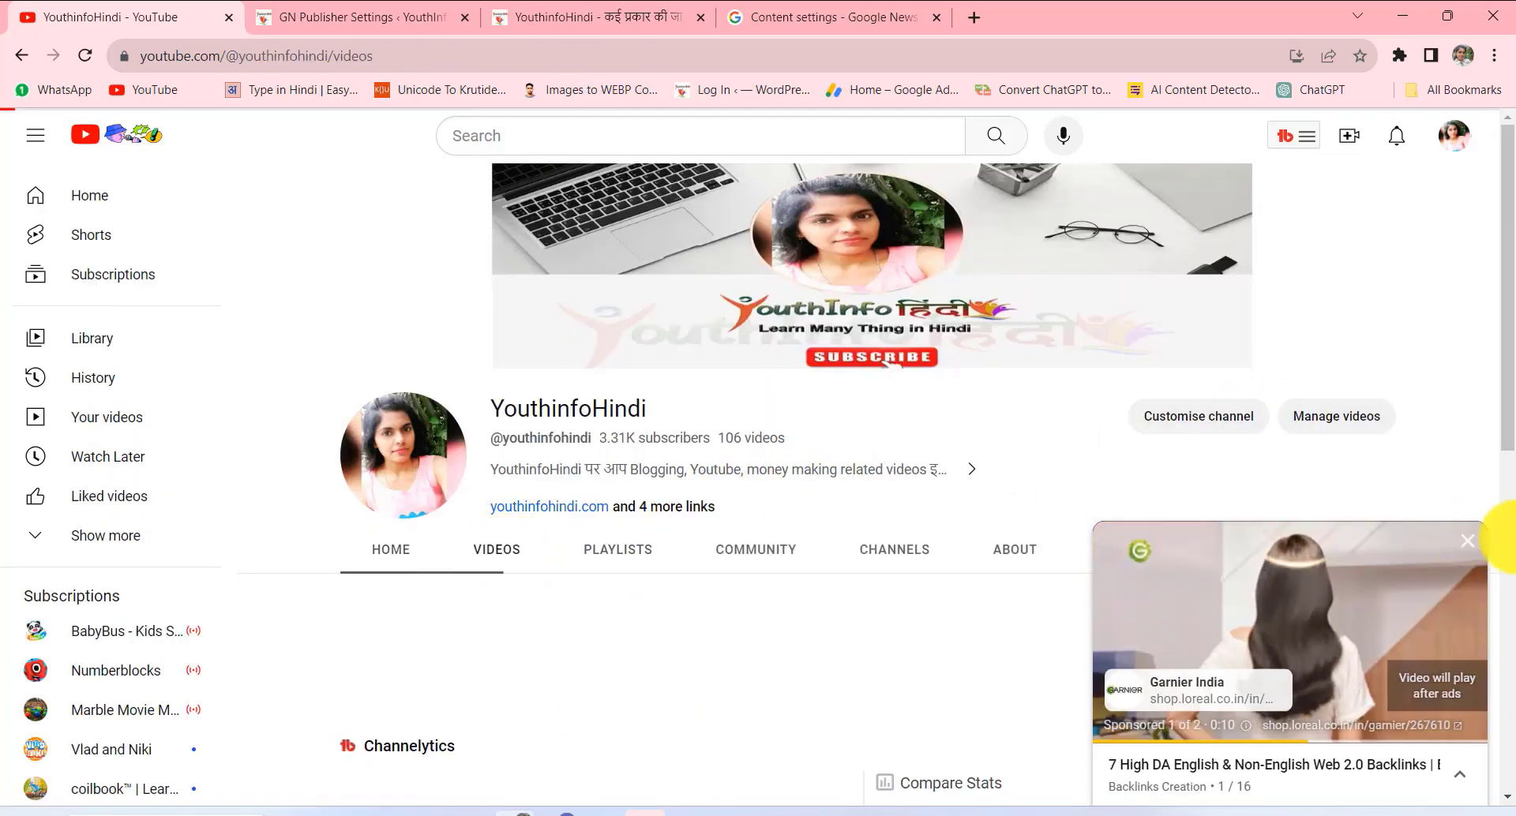
left_click(1198, 416)
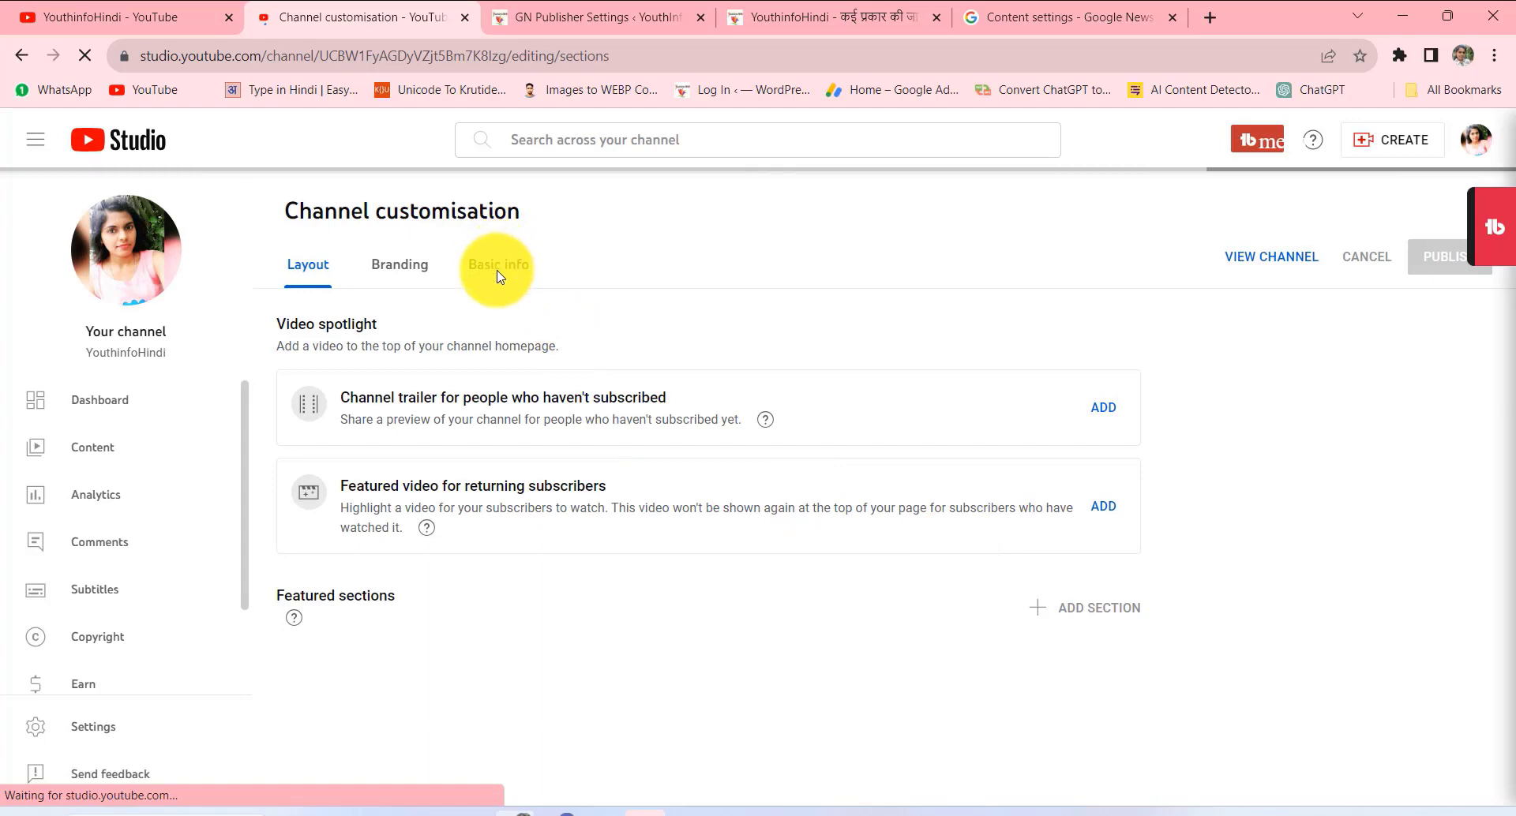
- Copy the channel URL from the channel's basic info
left_click(497, 269)
scroll(790, 506, "down", 3)
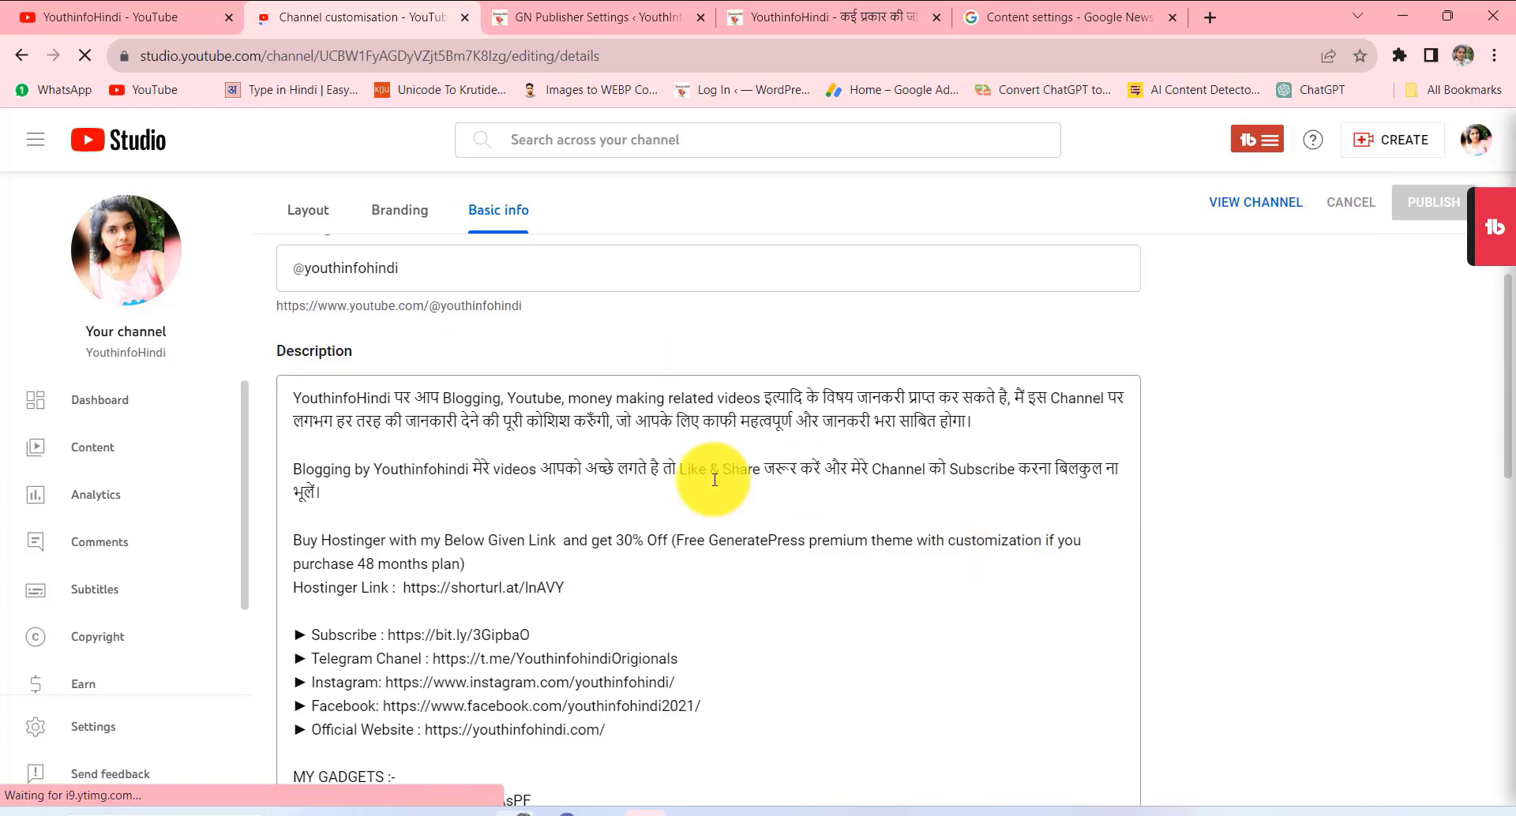
scroll(709, 535, "down", 10)
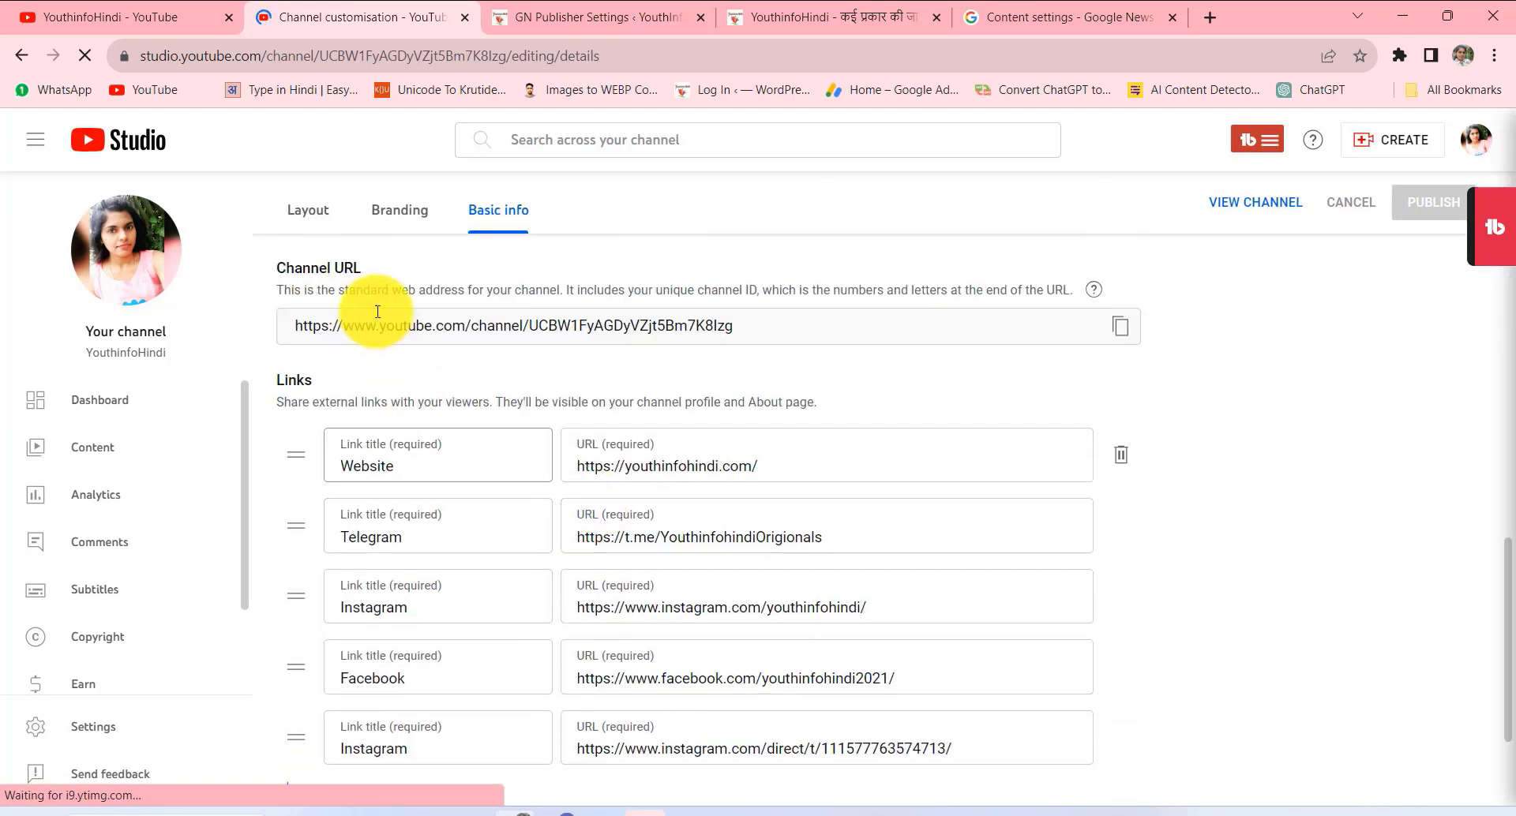
left_click_drag(283, 266, 484, 290)
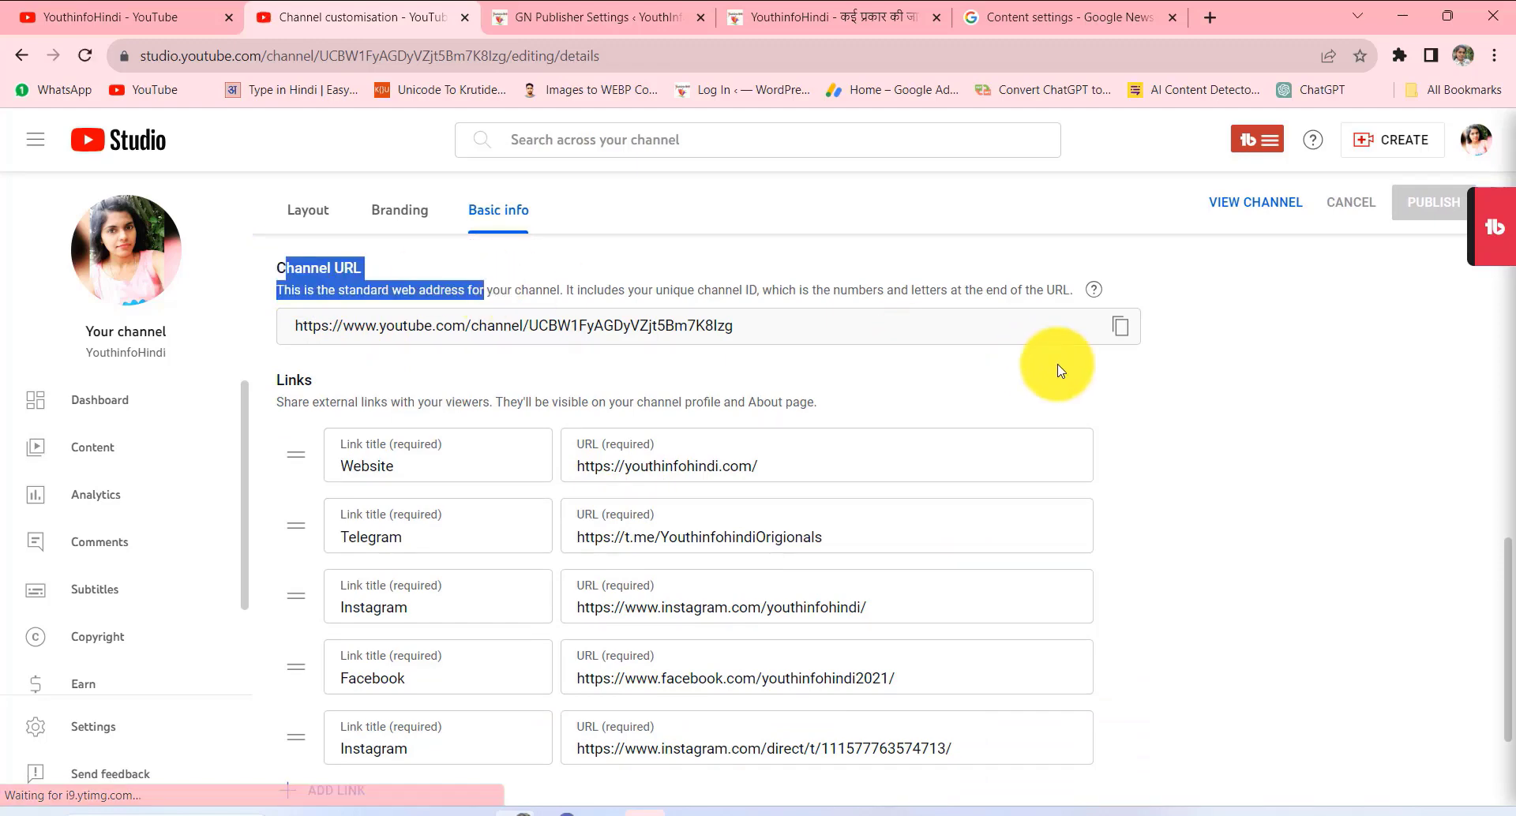
left_click(1121, 326)
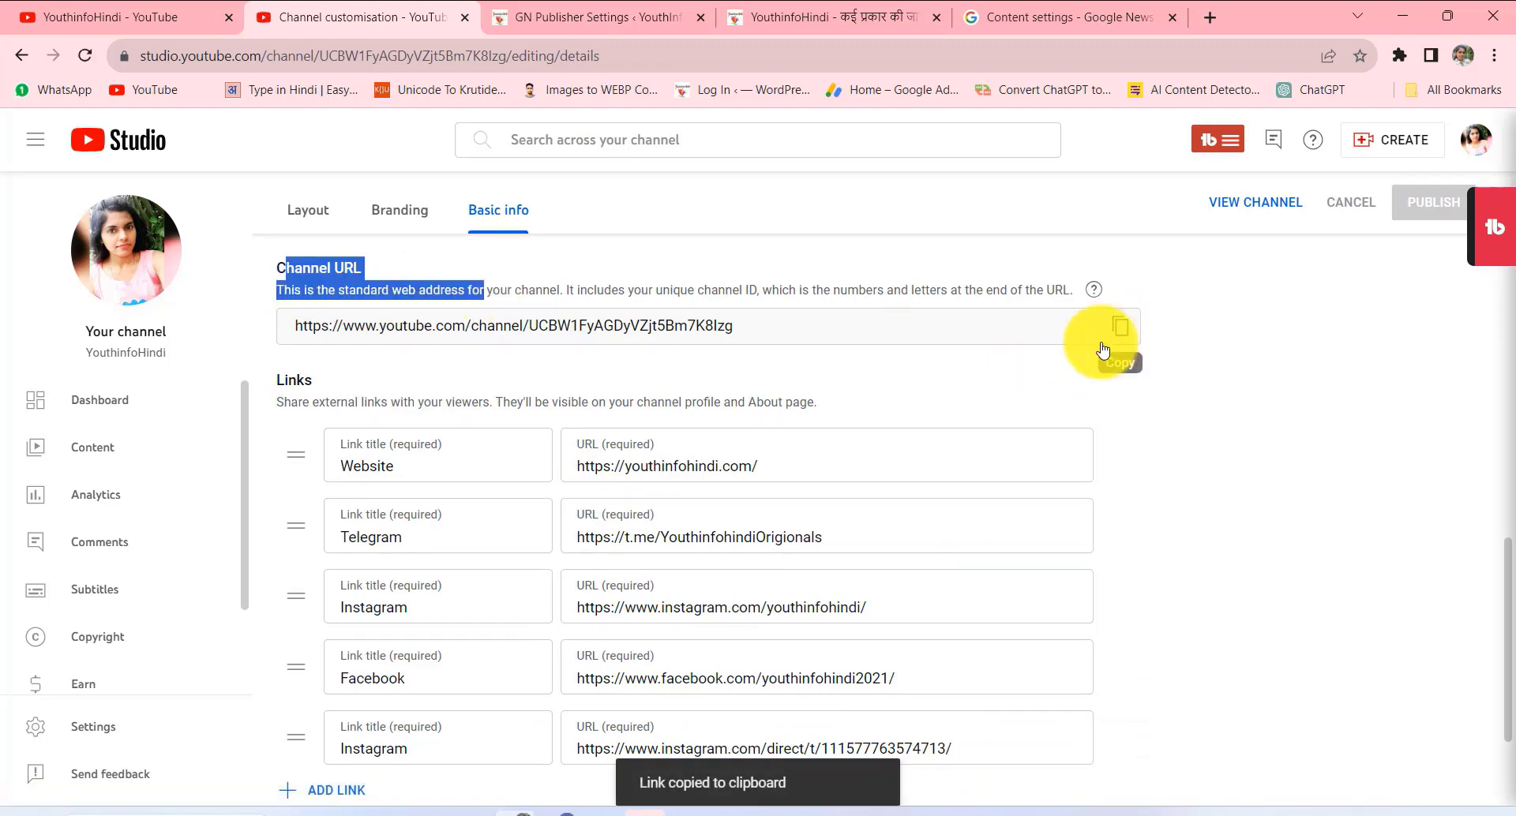
- Return to the Google News content settings and fill in a new video section titled YouTube with the copied channel URL
left_click(604, 11)
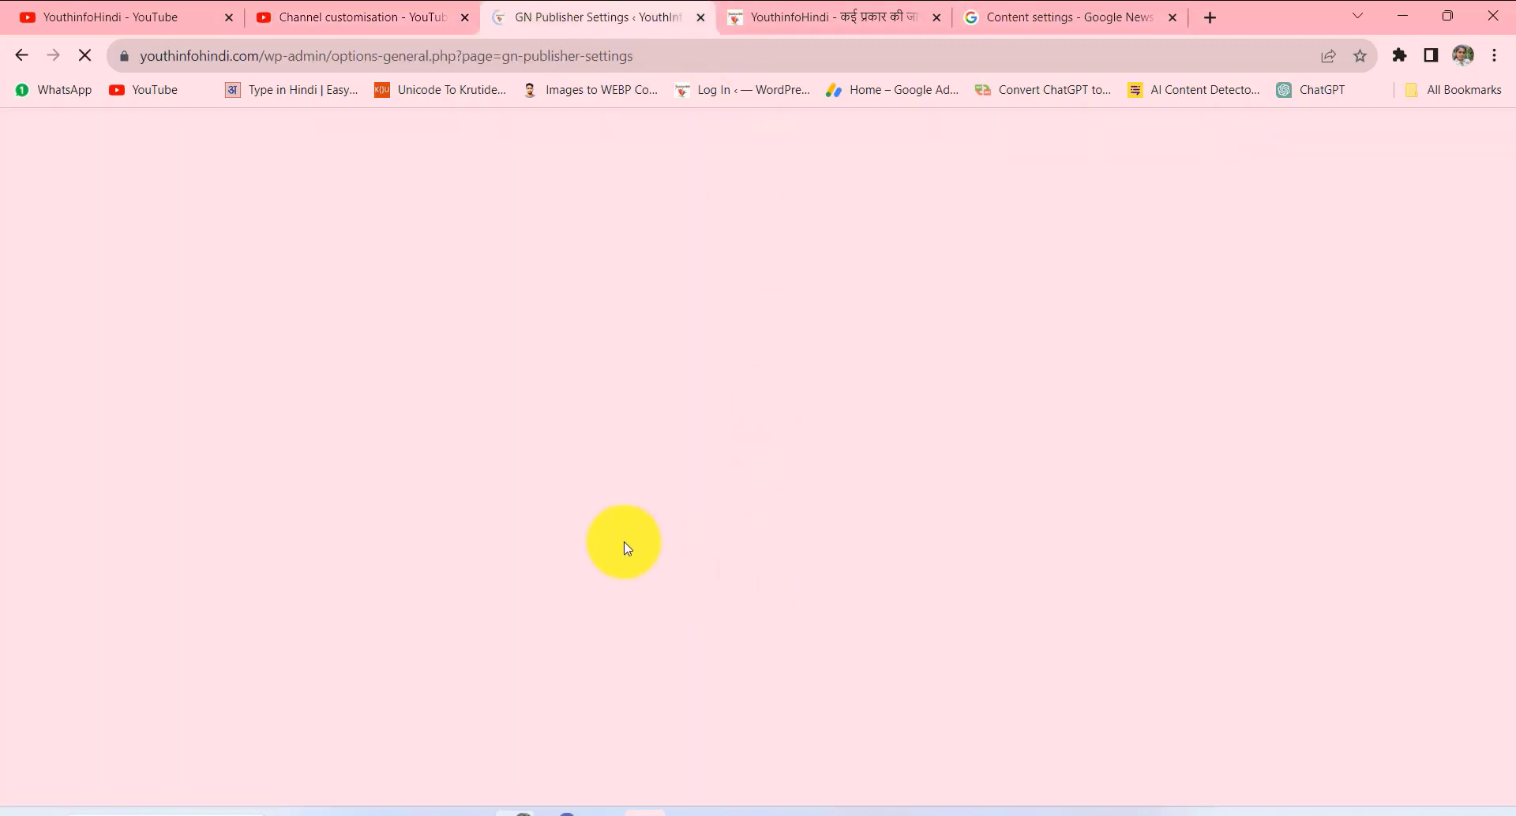
left_click(1148, 17)
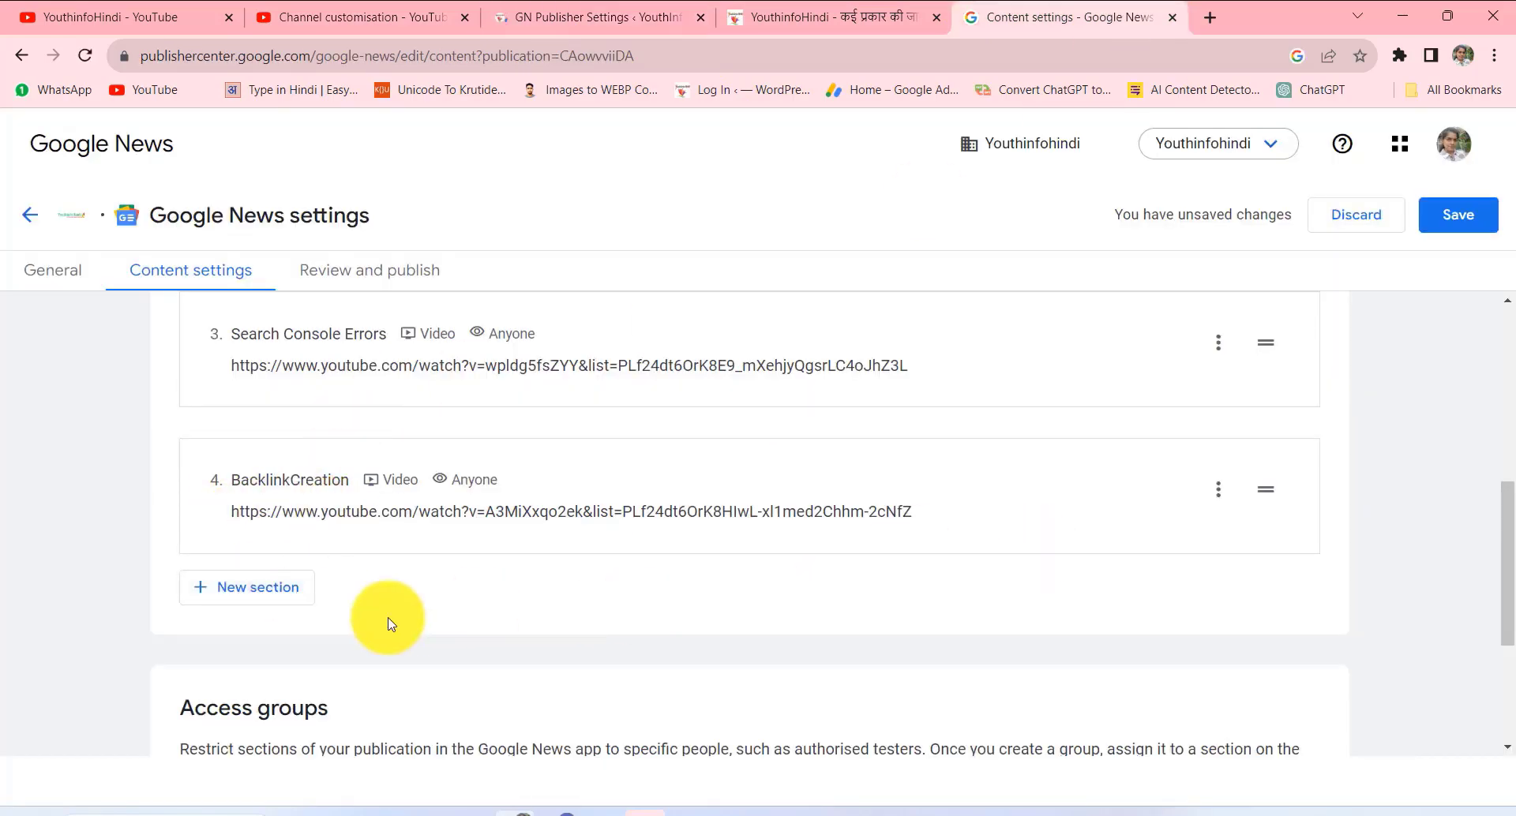
left_click(278, 599)
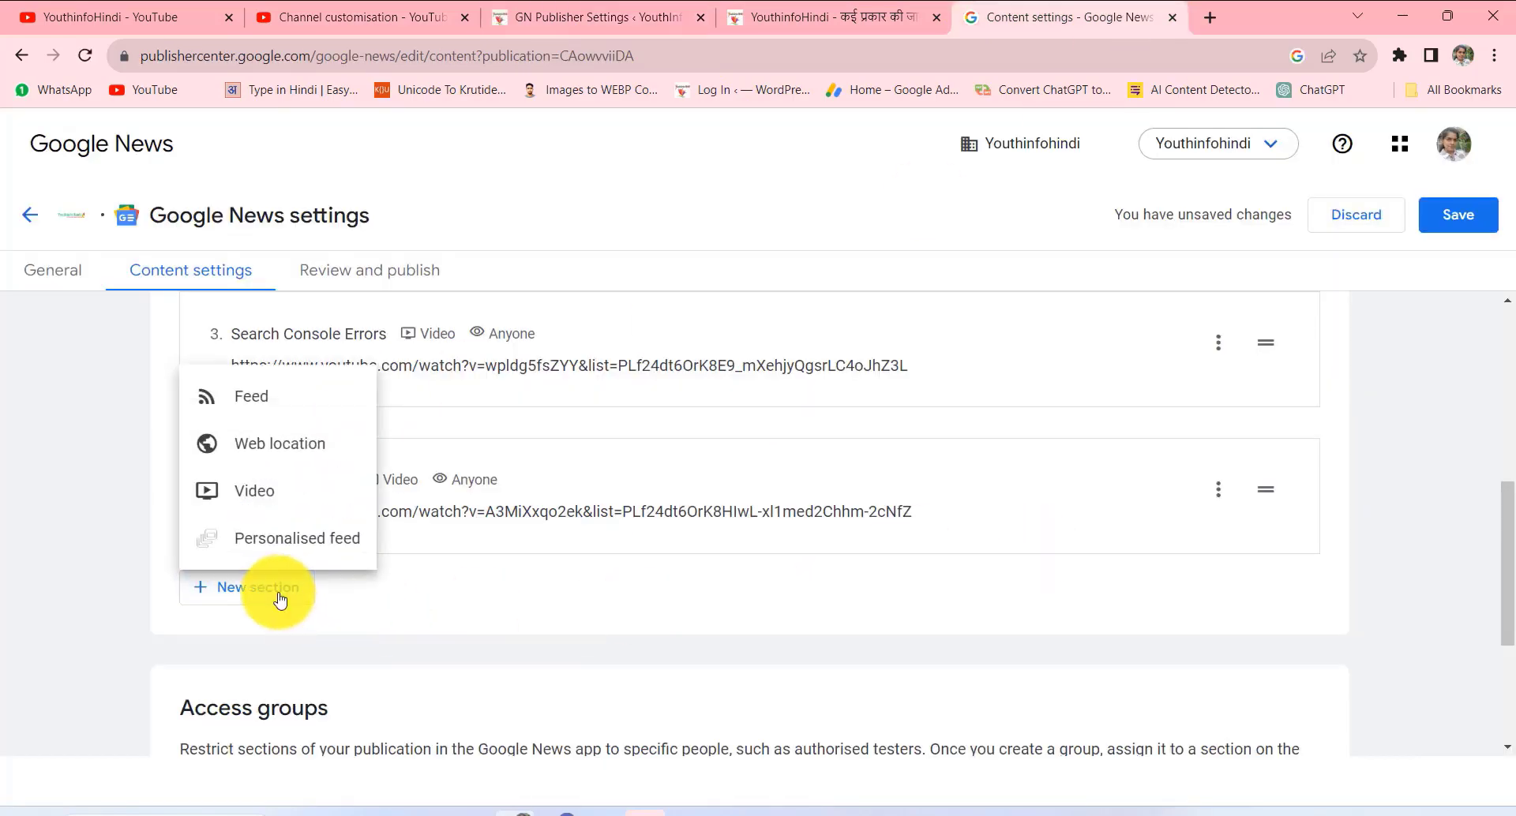
left_click(253, 495)
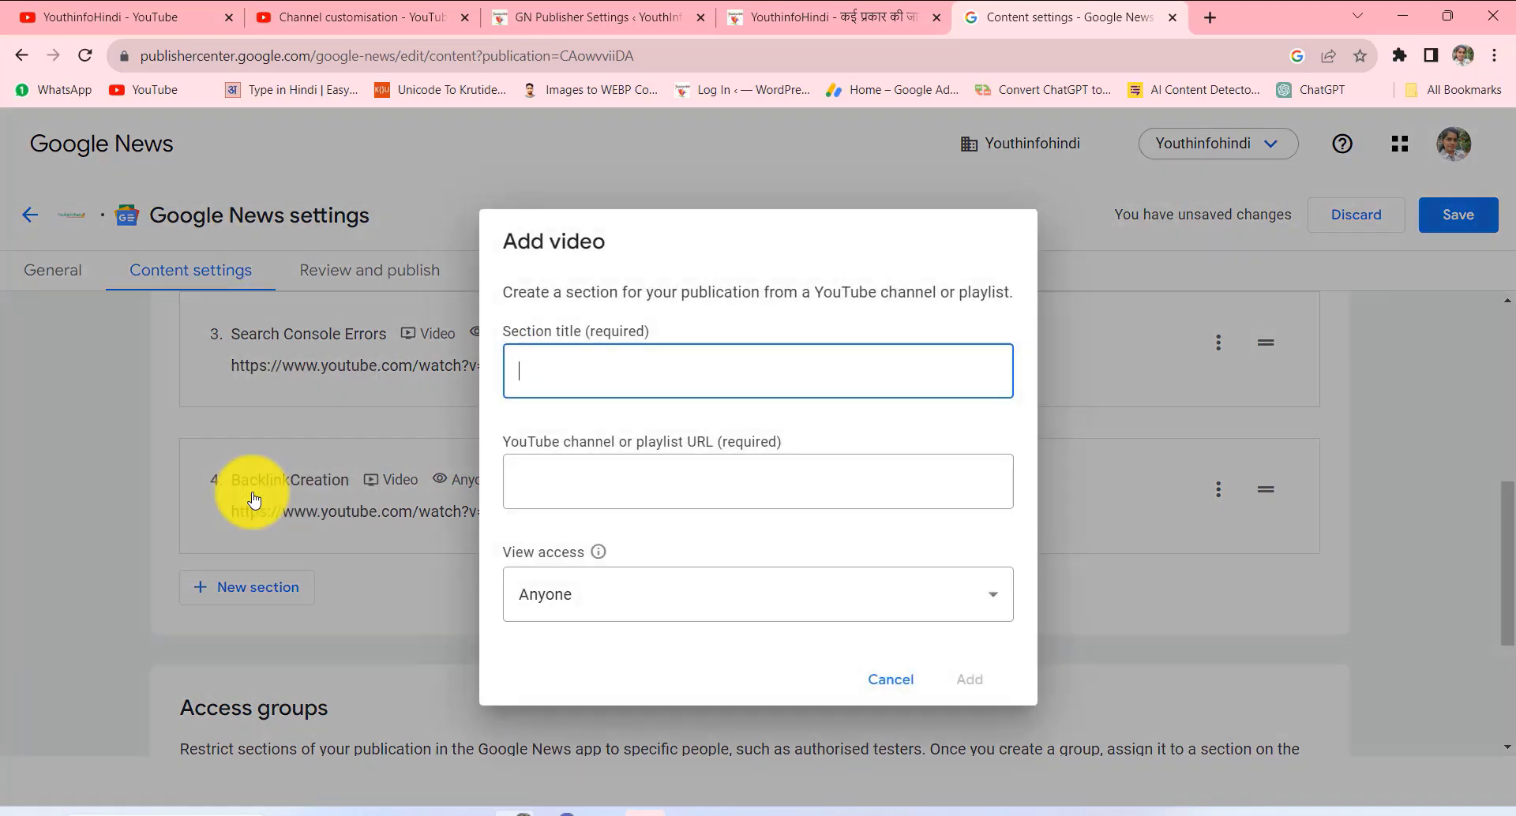
left_click(578, 485)
left_click(597, 369)
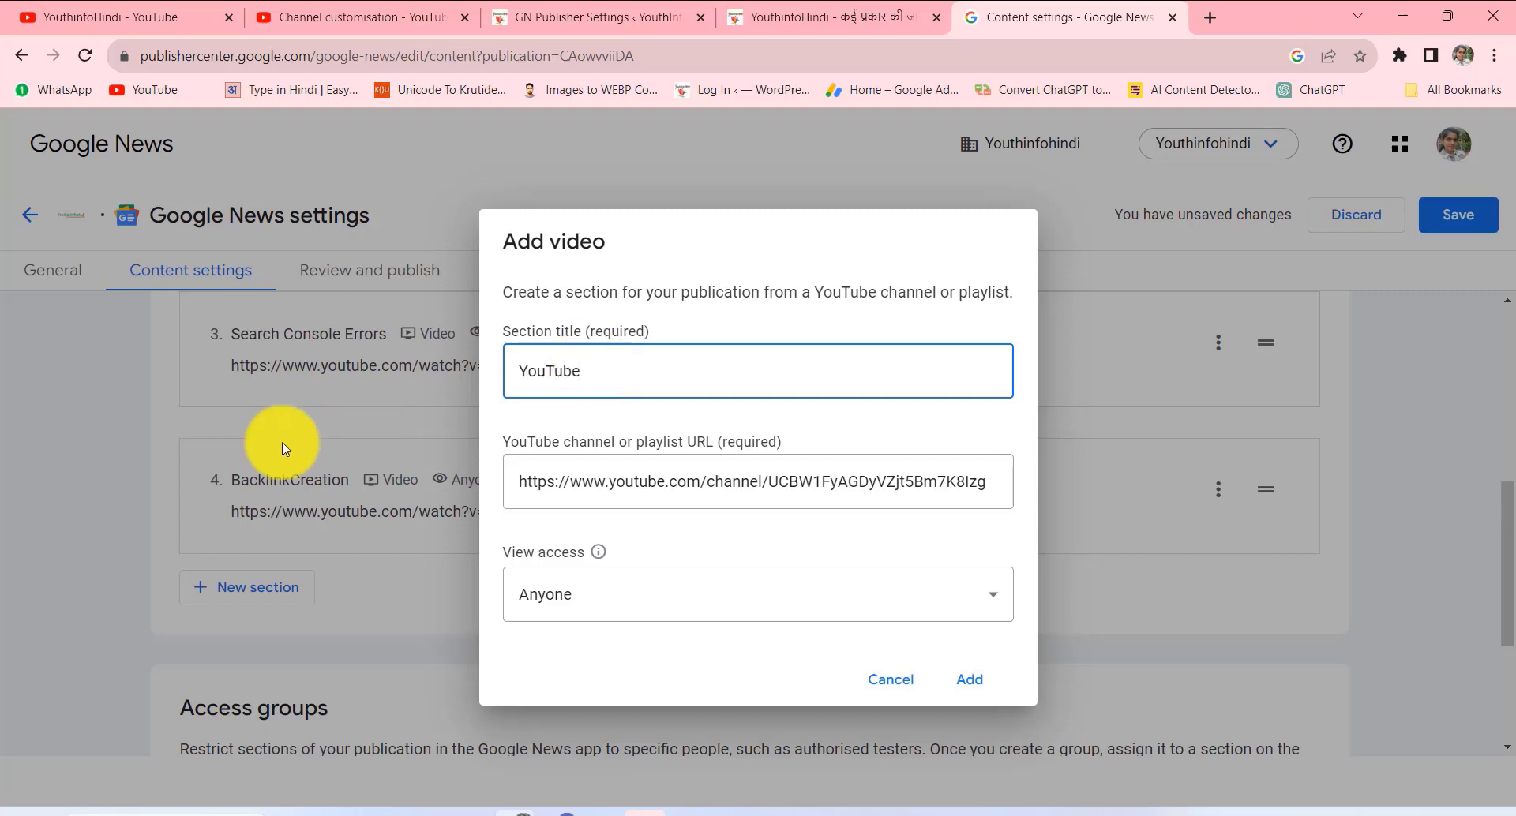
- Add the YouTube video section to the publication and save the content settings
left_click(976, 681)
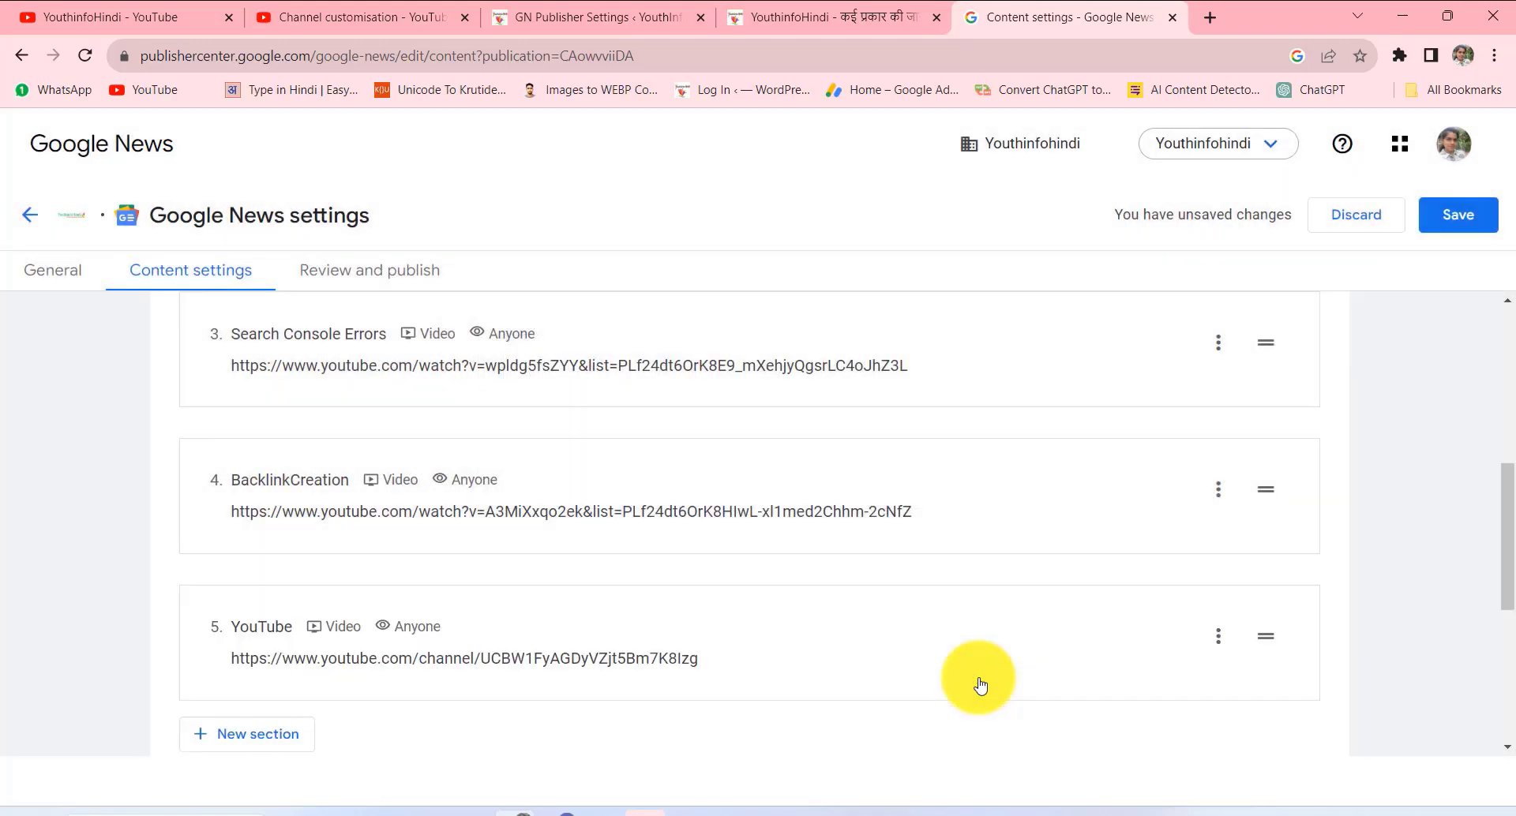
left_click(1473, 223)
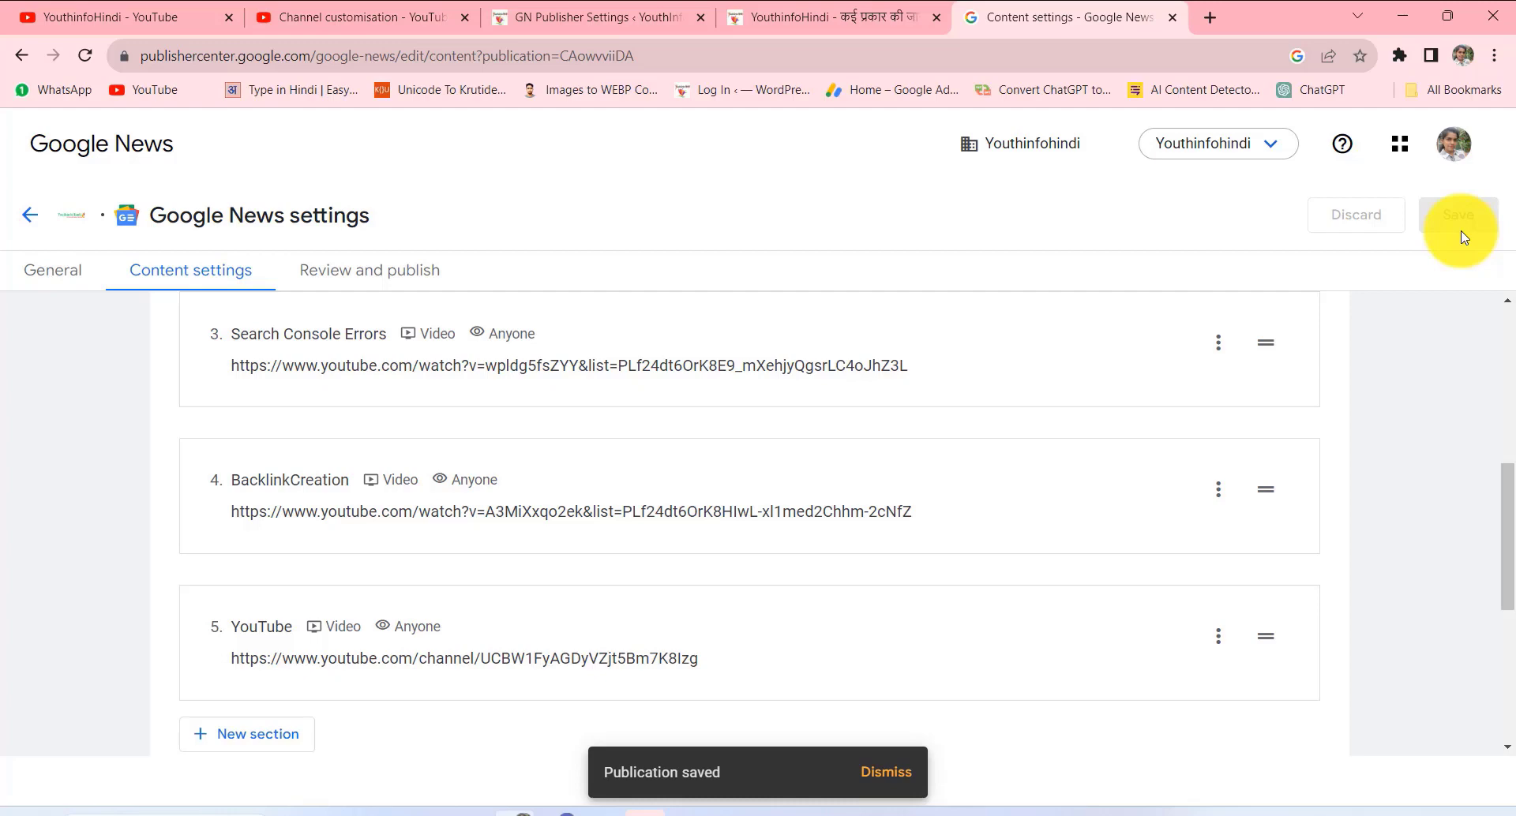
- Check the Google News app publishing status on the review and publish page and open the listed Sections issue for review
left_click(418, 275)
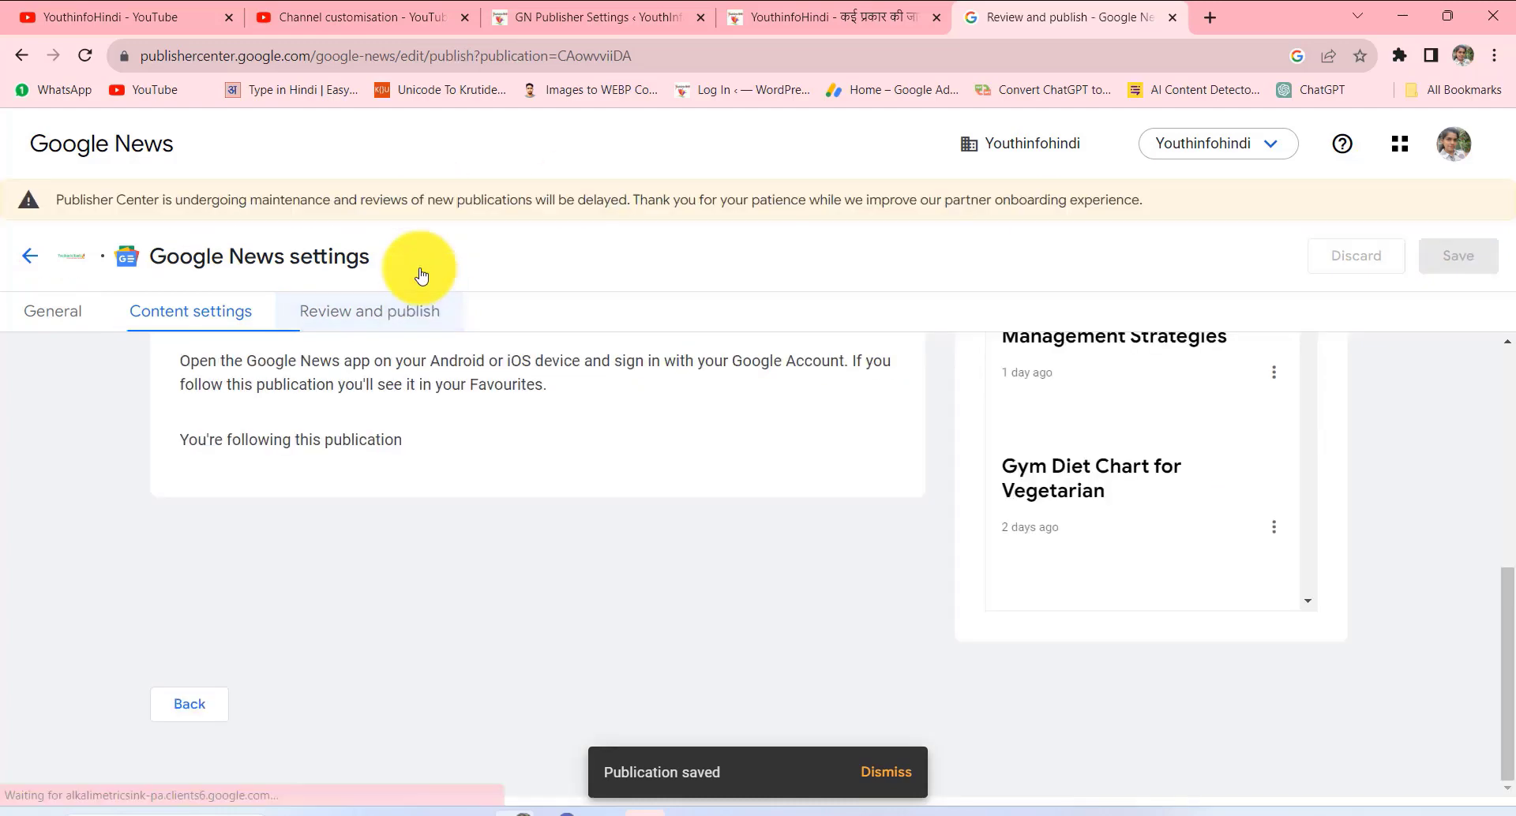
scroll(436, 558, "up", 5)
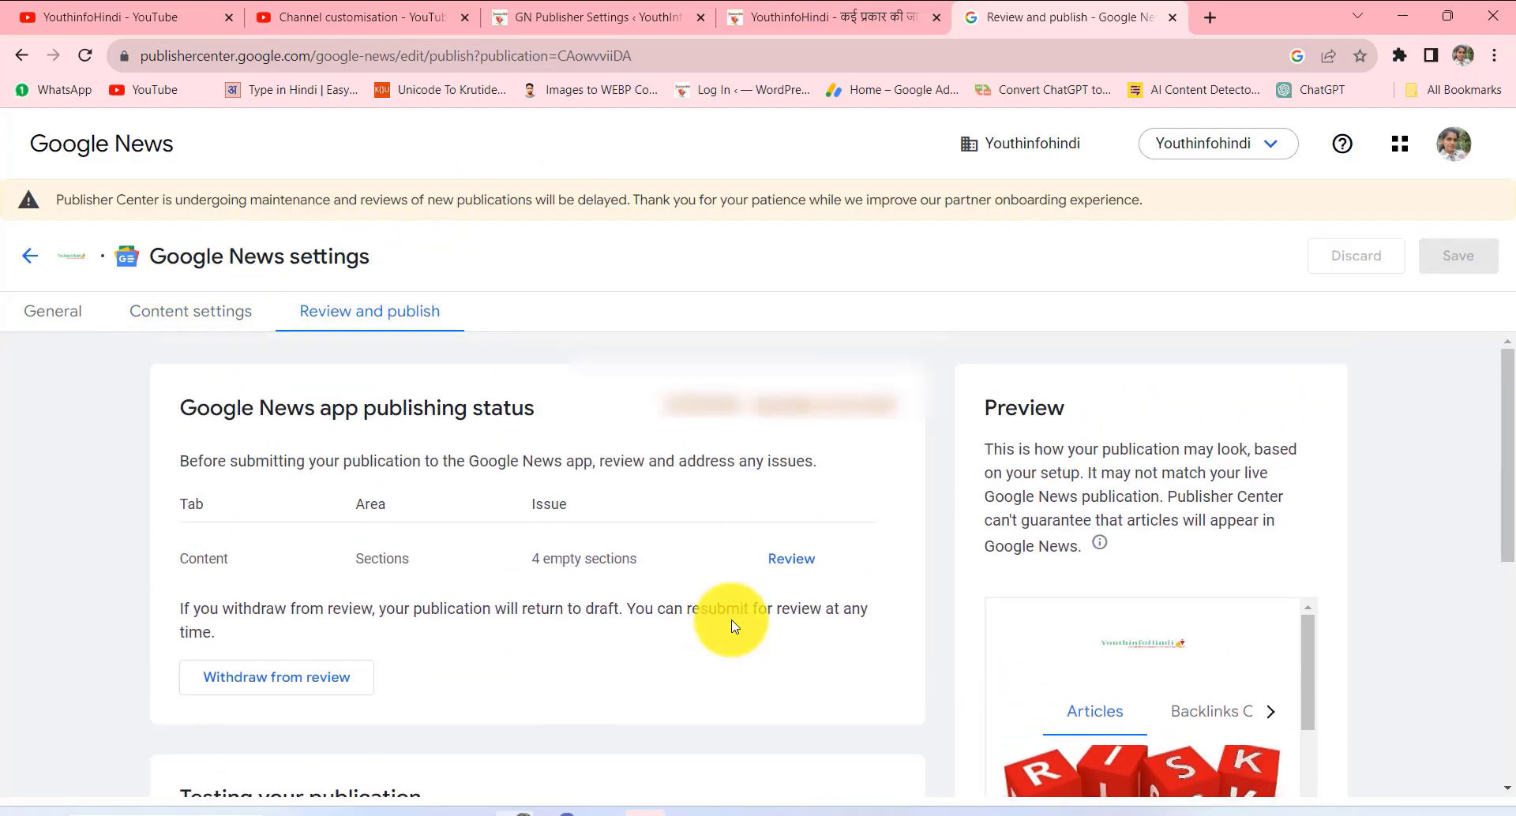
scroll(664, 595, "down", 2)
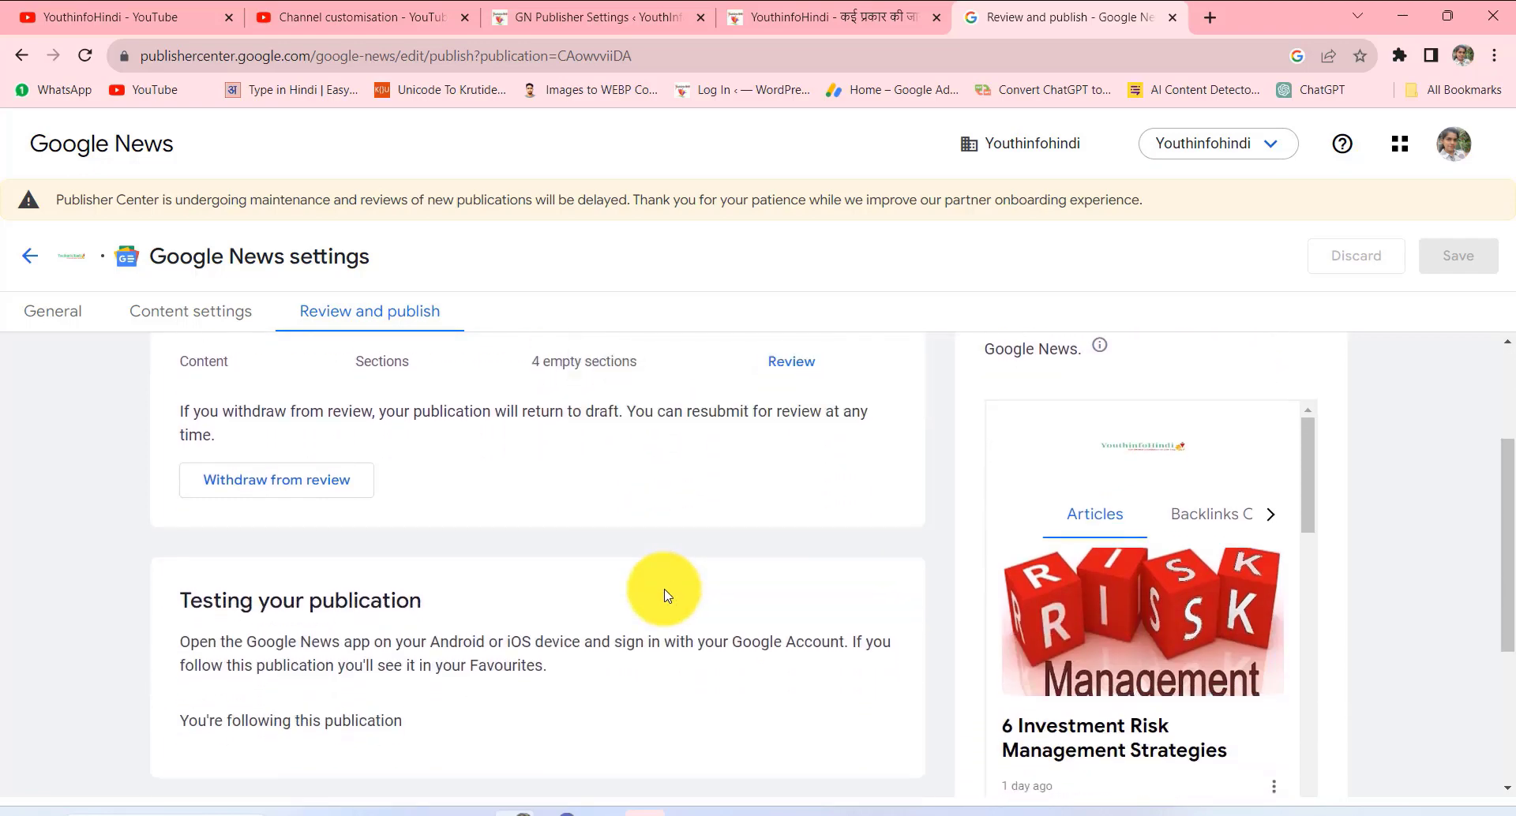
scroll(664, 596, "up", 1)
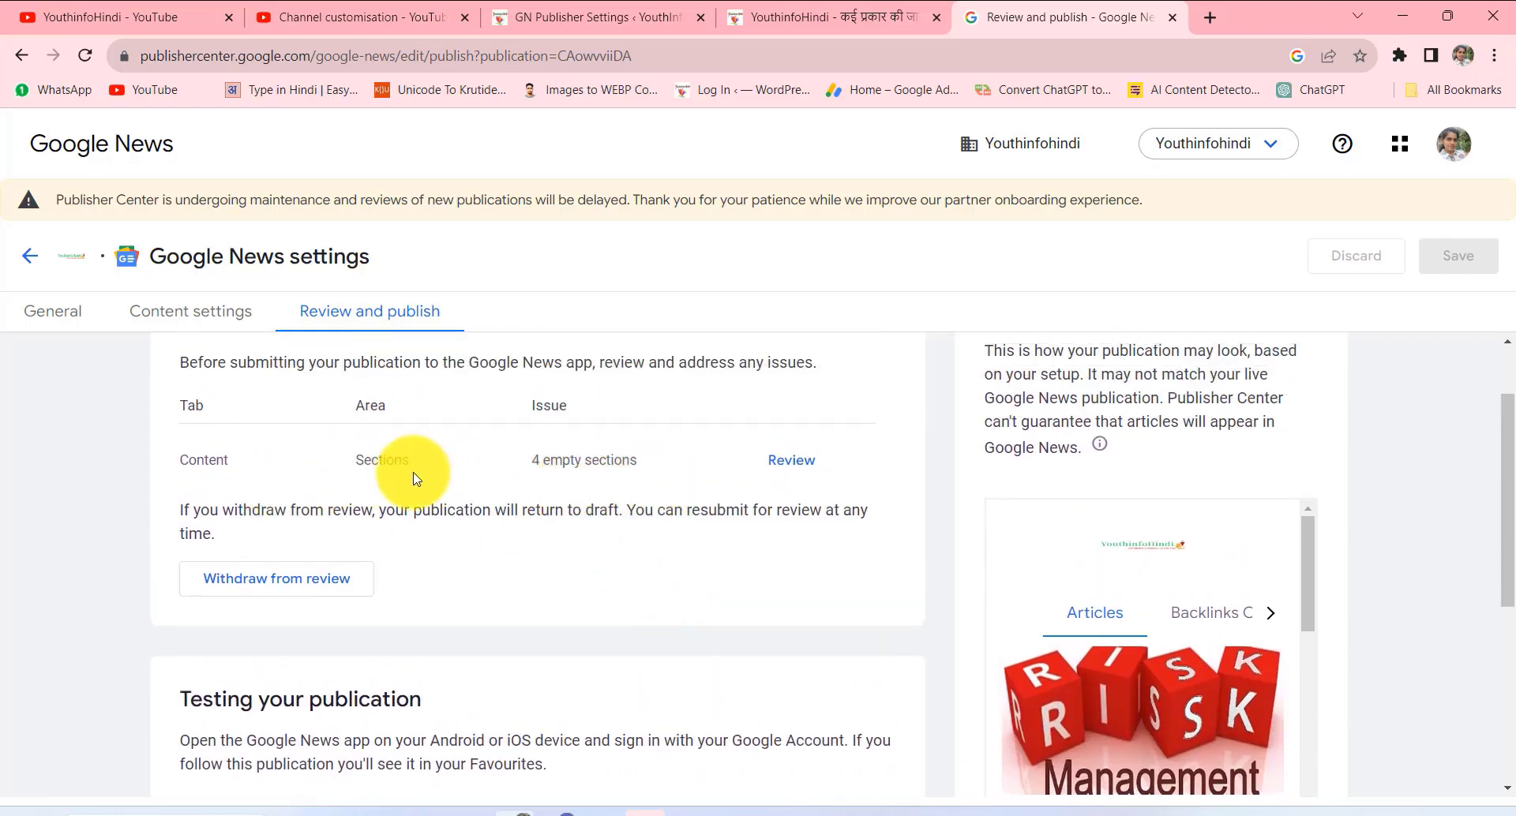
left_click(793, 465)
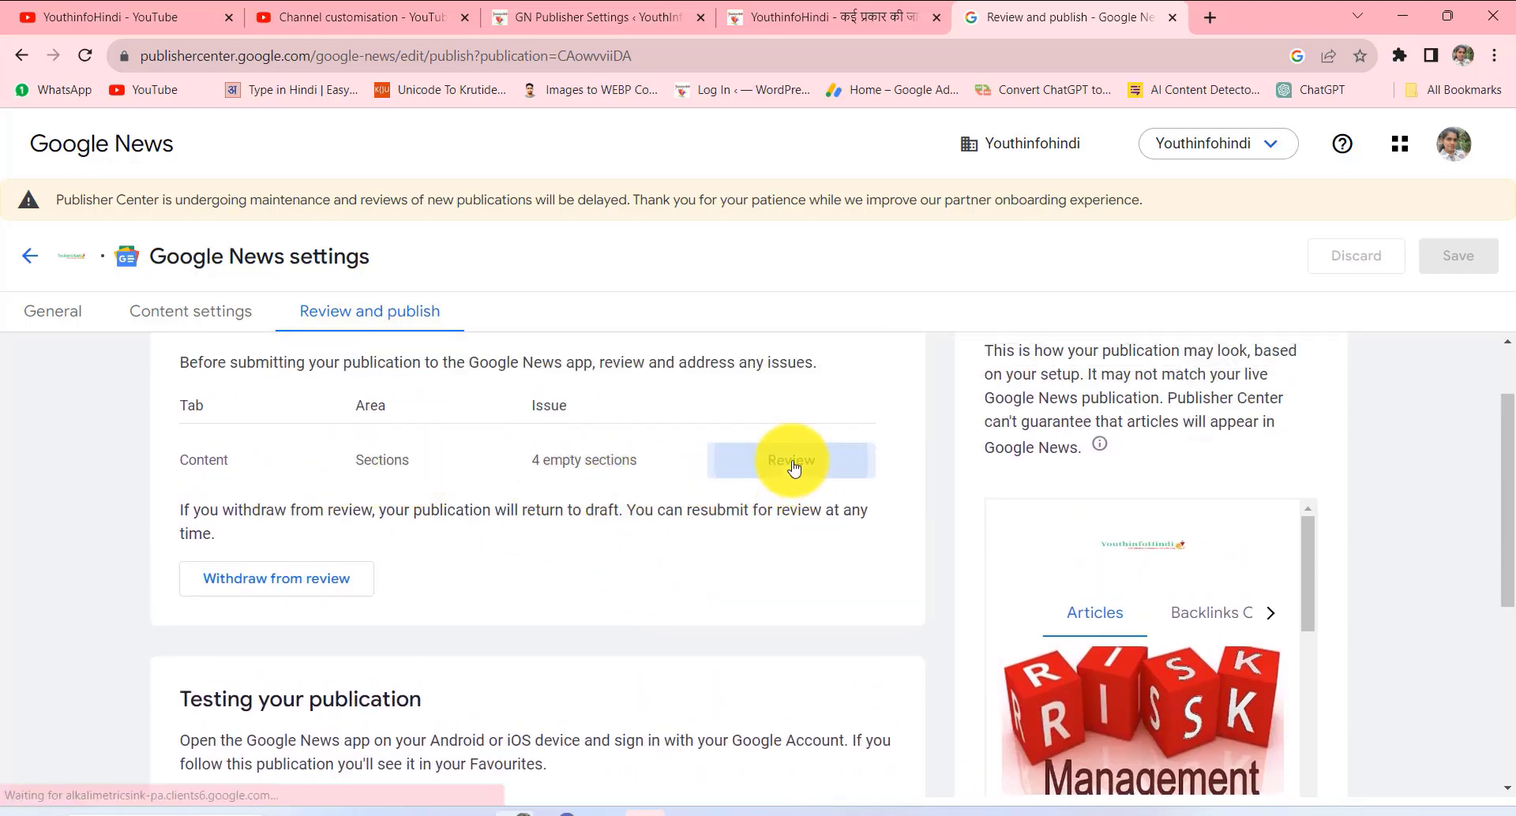
- Refresh the Articles feed section in the content settings
scroll(494, 558, "down", 7)
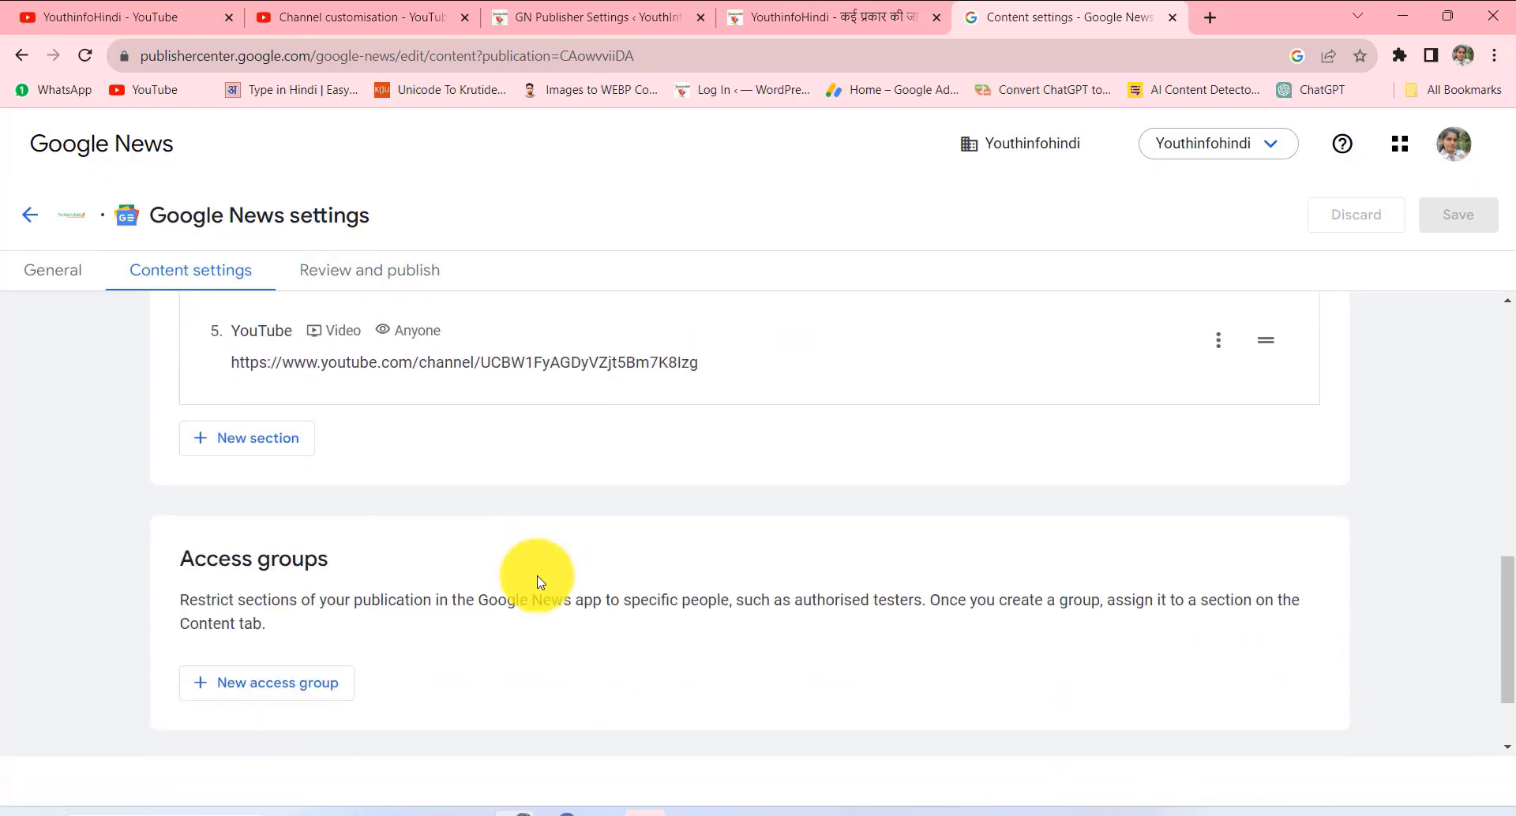
scroll(537, 583, "up", 6)
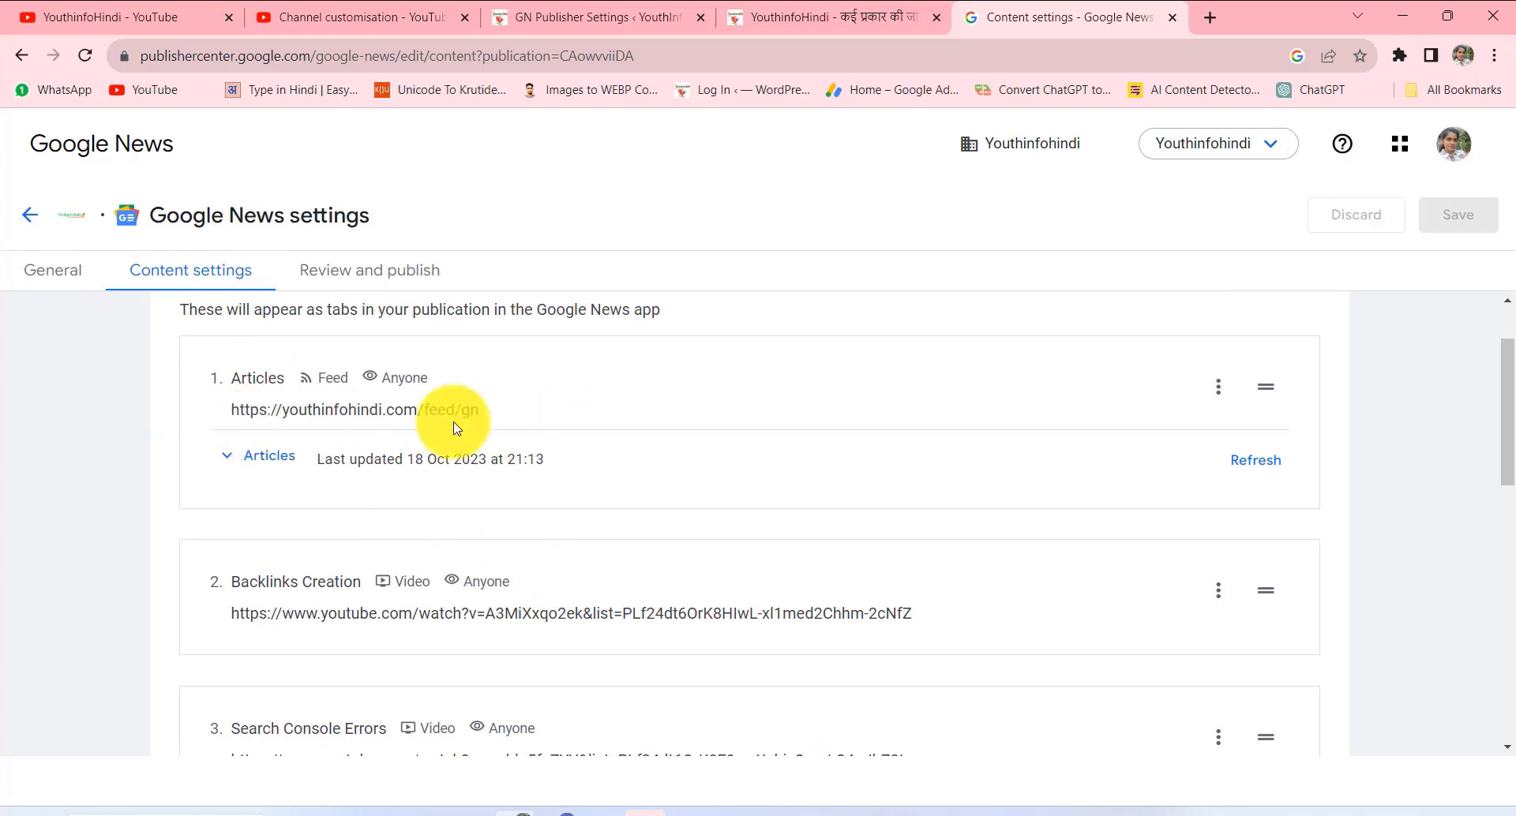
left_click(1257, 461)
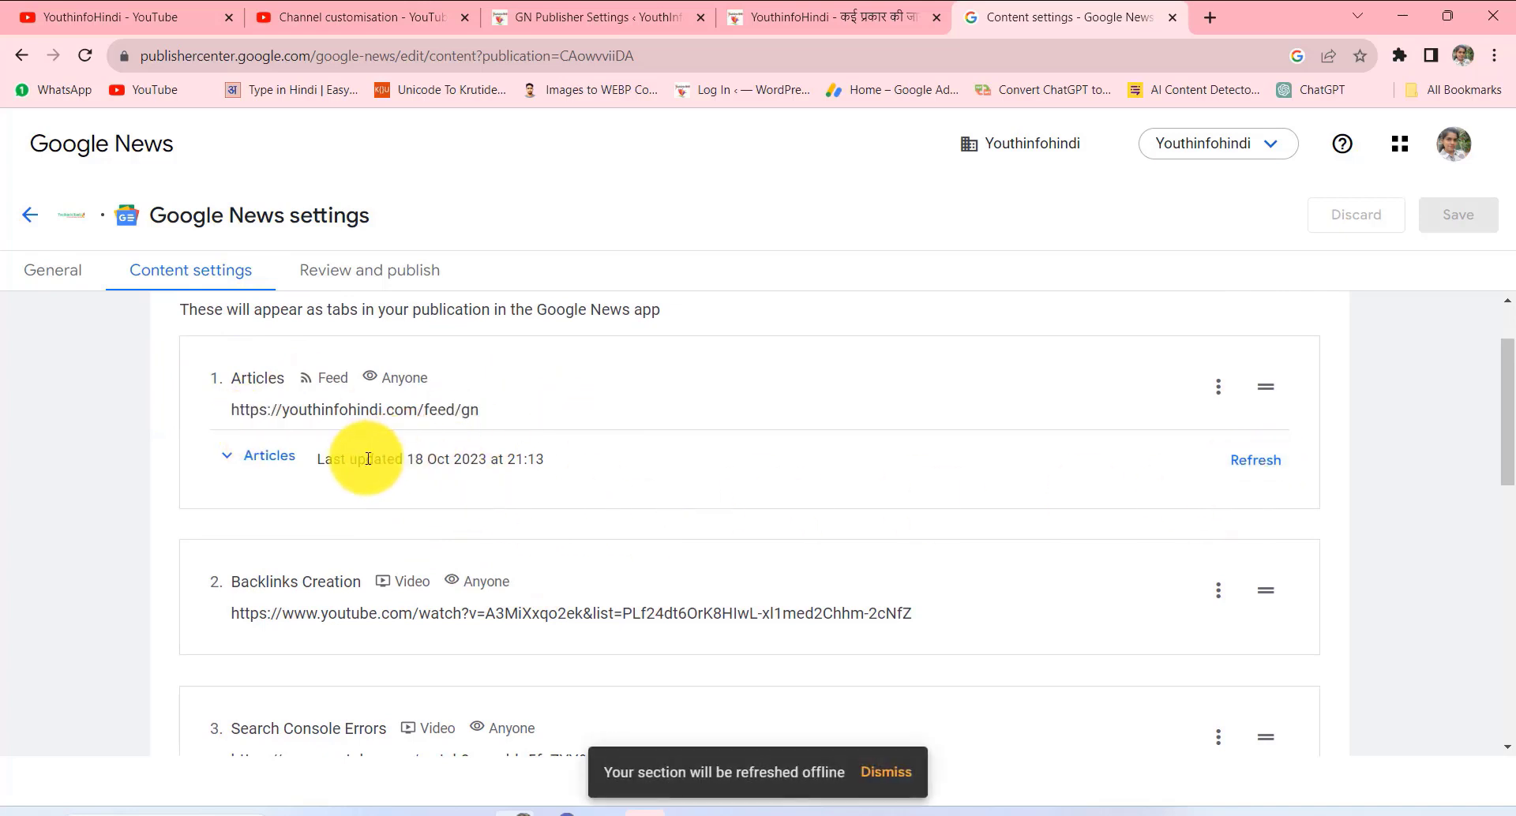
- Examine the last update date of the Articles feed and the video sections listed below it
left_click_drag(368, 458, 501, 458)
left_click_drag(382, 458, 508, 644)
scroll(507, 632, "down", 1)
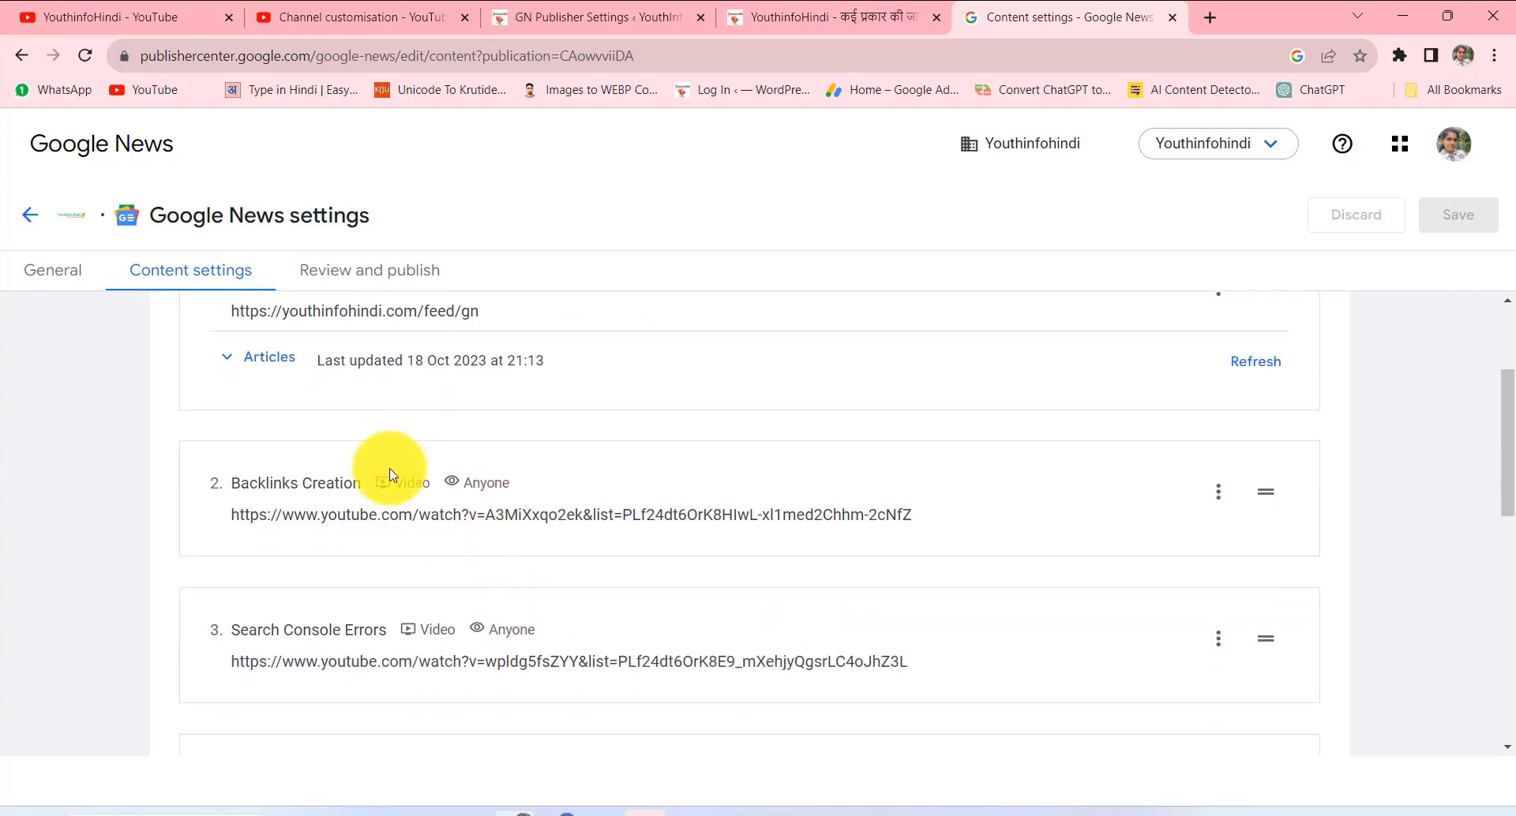
scroll(387, 493, "down", 5)
scroll(386, 522, "up", 2)
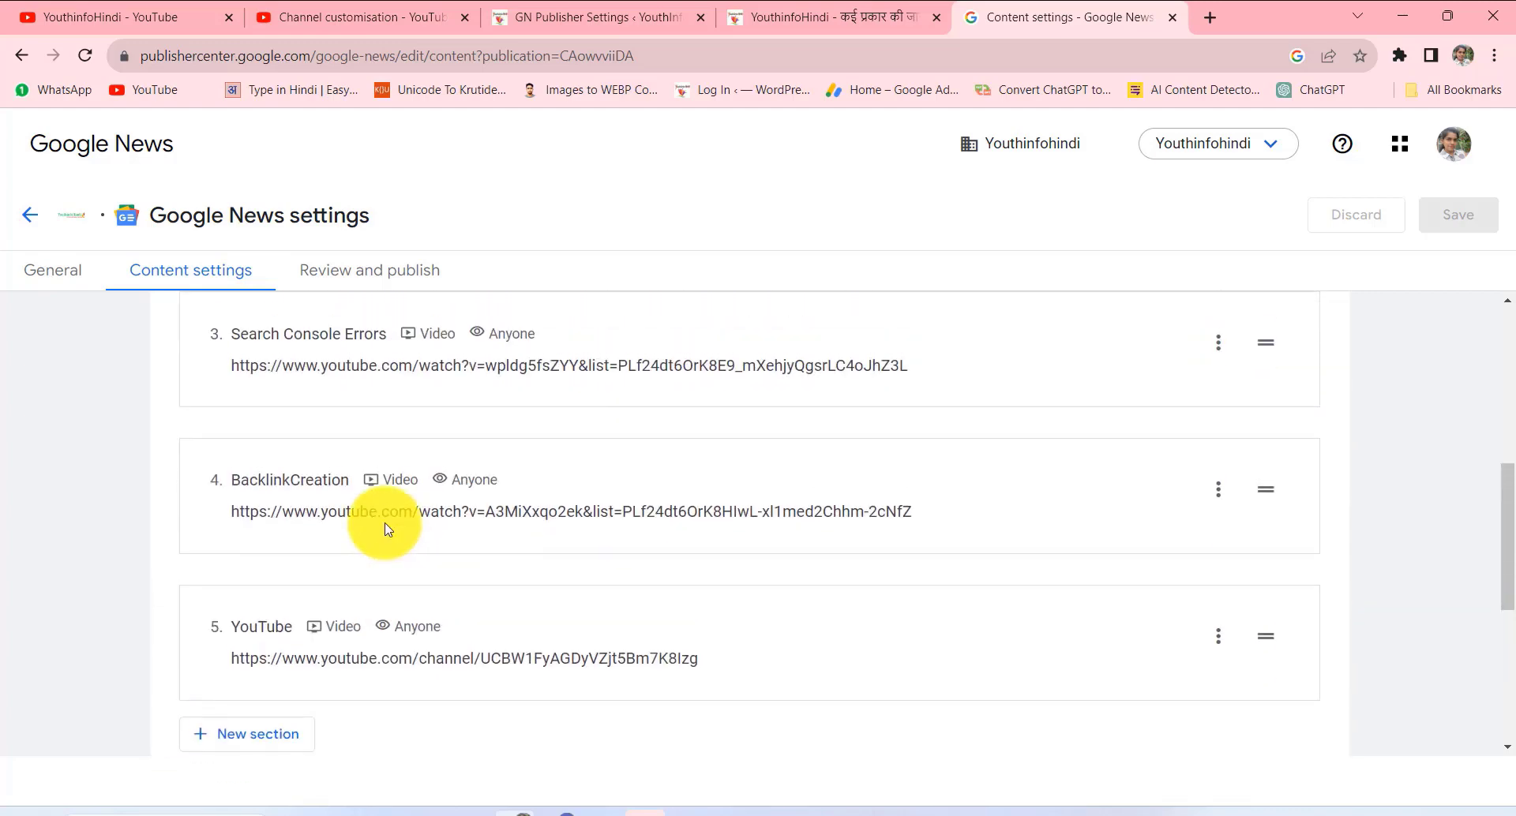
scroll(387, 529, "up", 2)
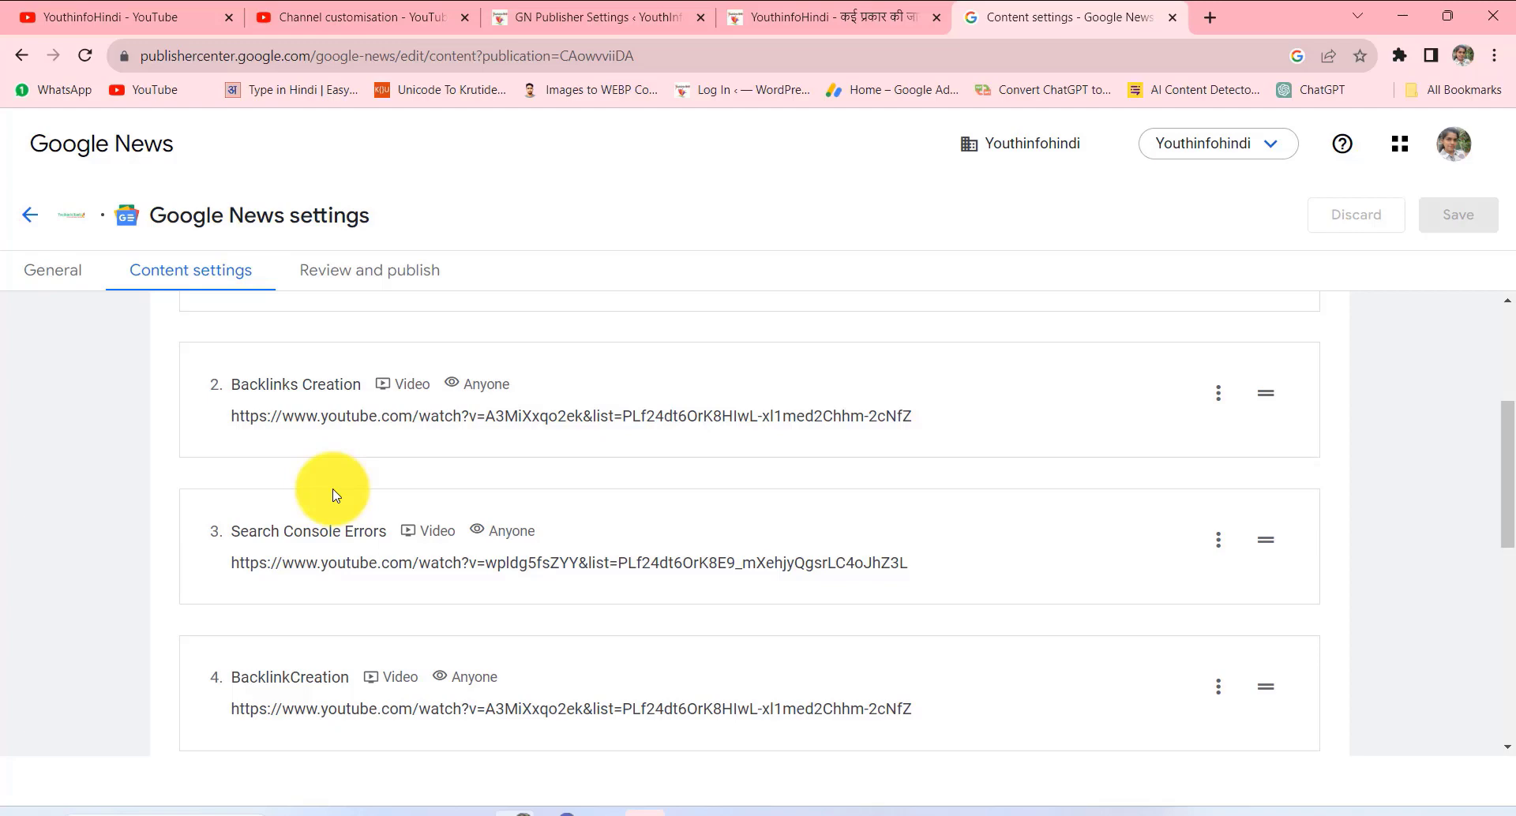
- Return to the review page and preview the Backlinks Creation, Search Console Errors, BacklinkCreation and YouTube sections in turn
left_click(378, 276)
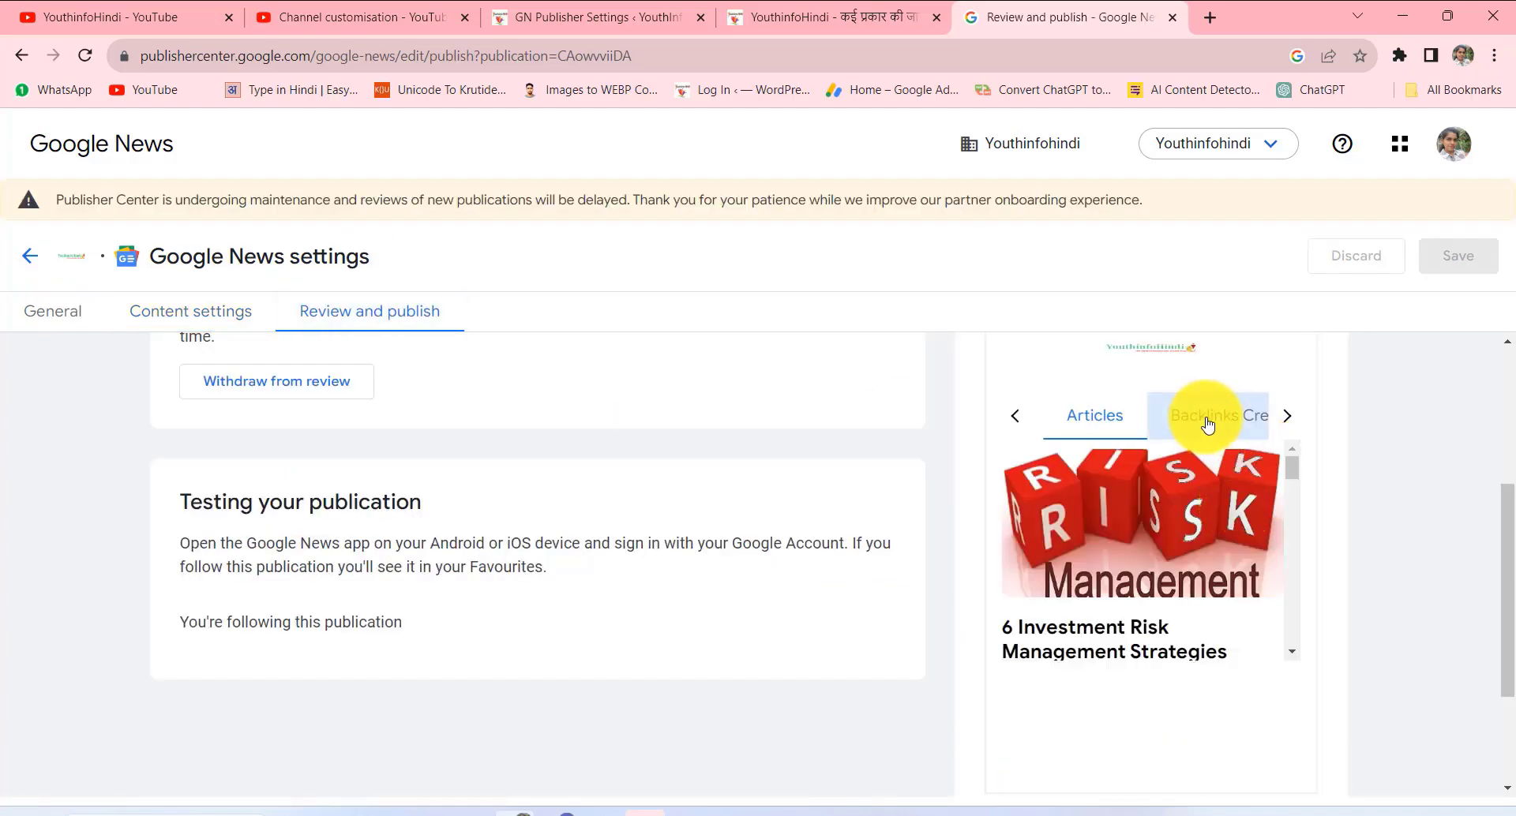
left_click(1207, 418)
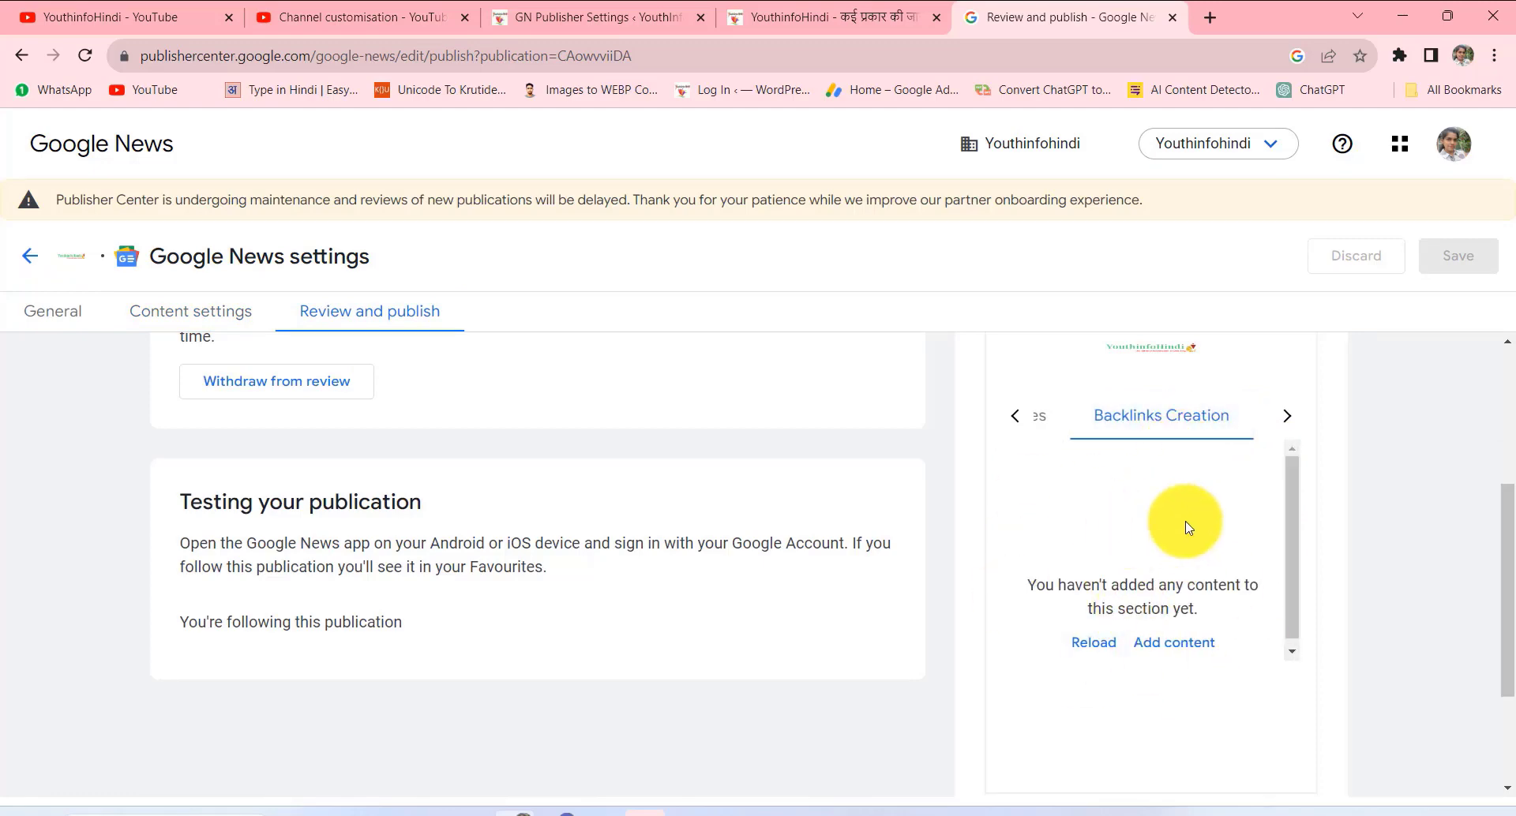
left_click(1285, 419)
left_click(1205, 412)
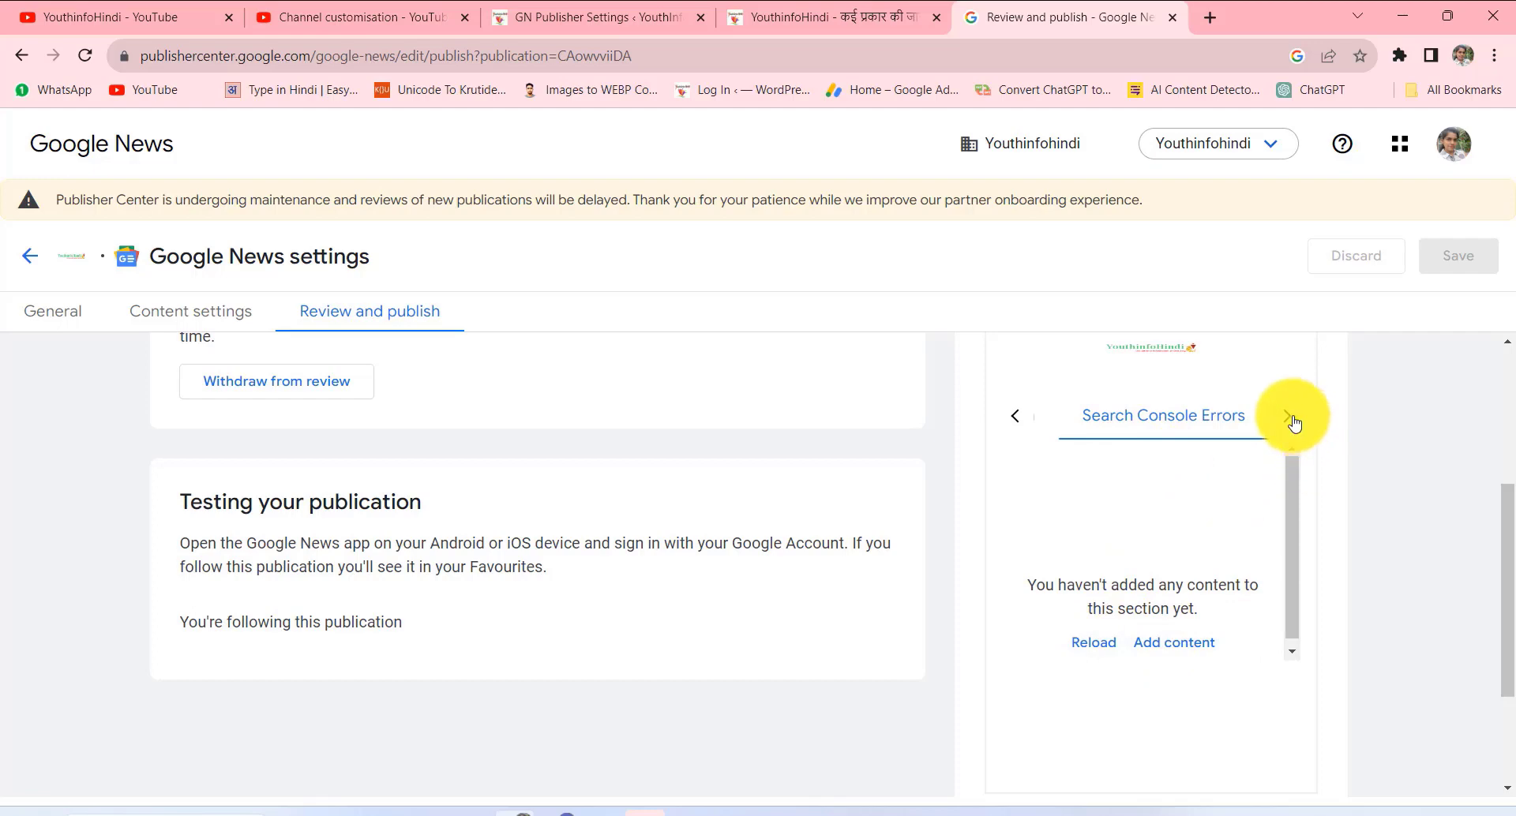
left_click(1220, 421)
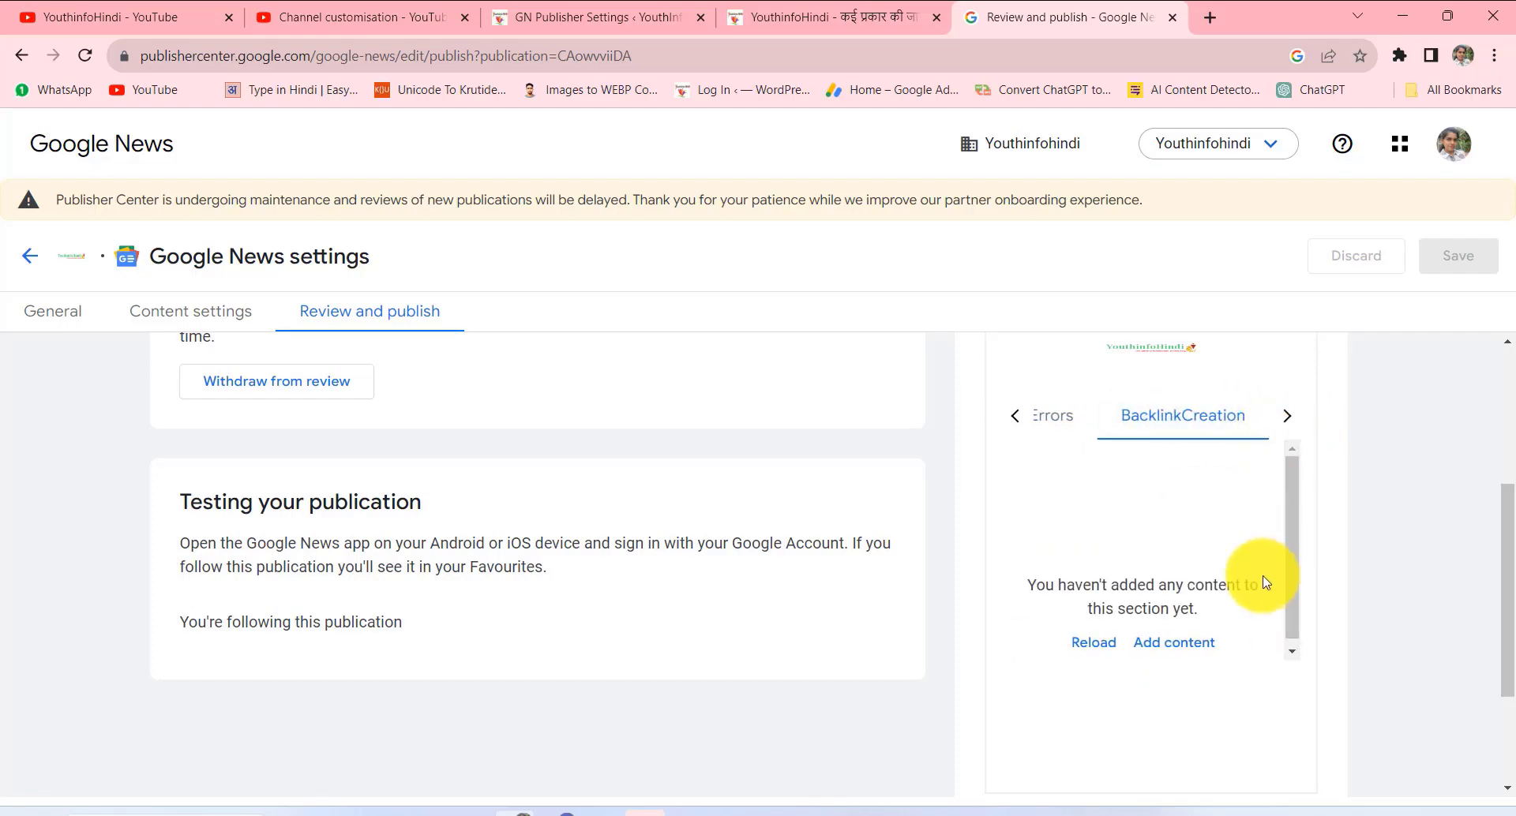
left_click(1288, 419)
left_click(1236, 422)
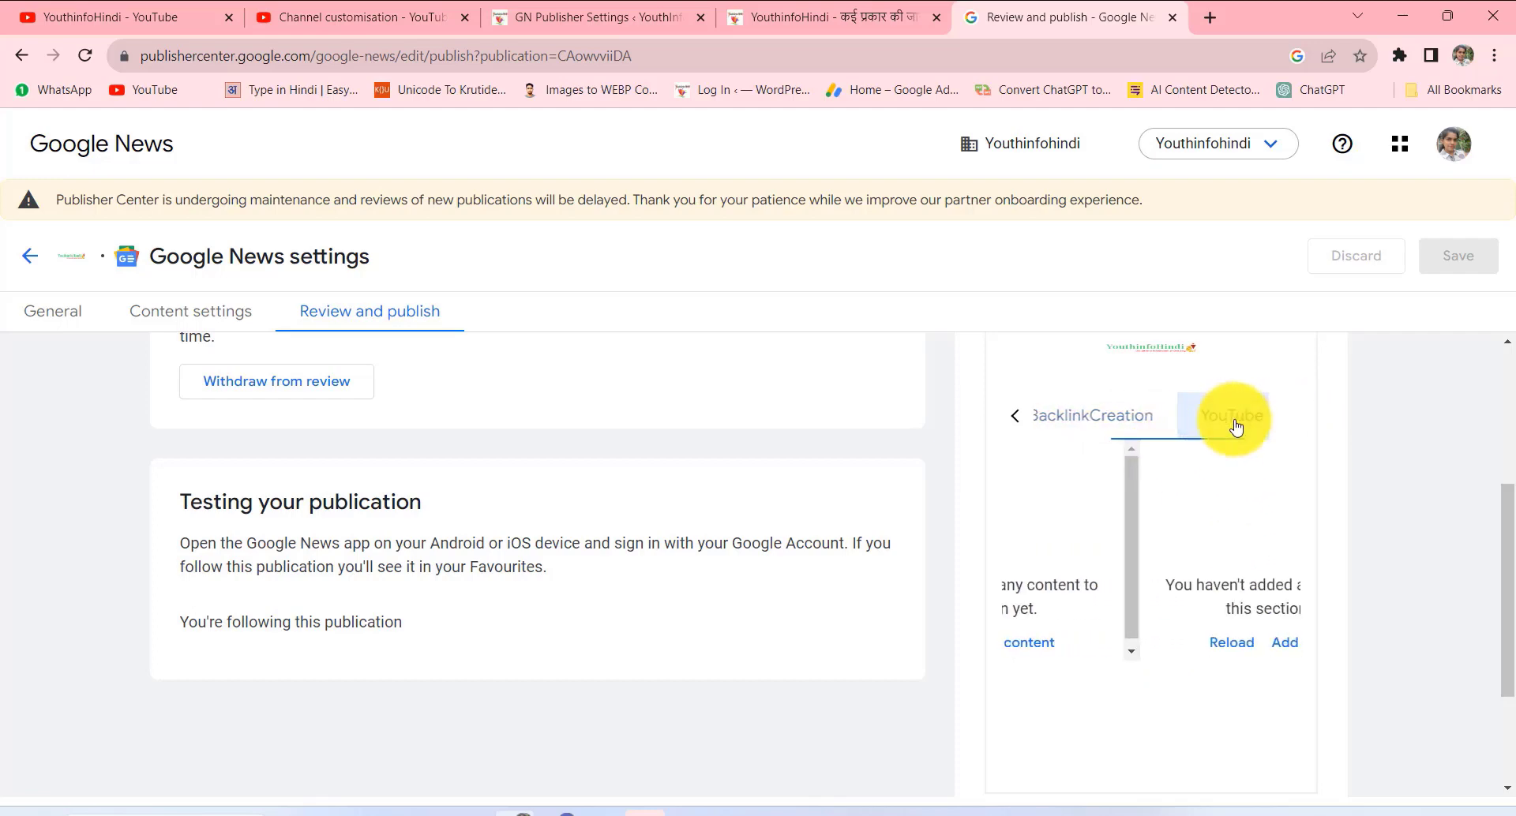
- Reload the YouTube section in the publication preview and select the Backlinks Creation section
left_click(1018, 420)
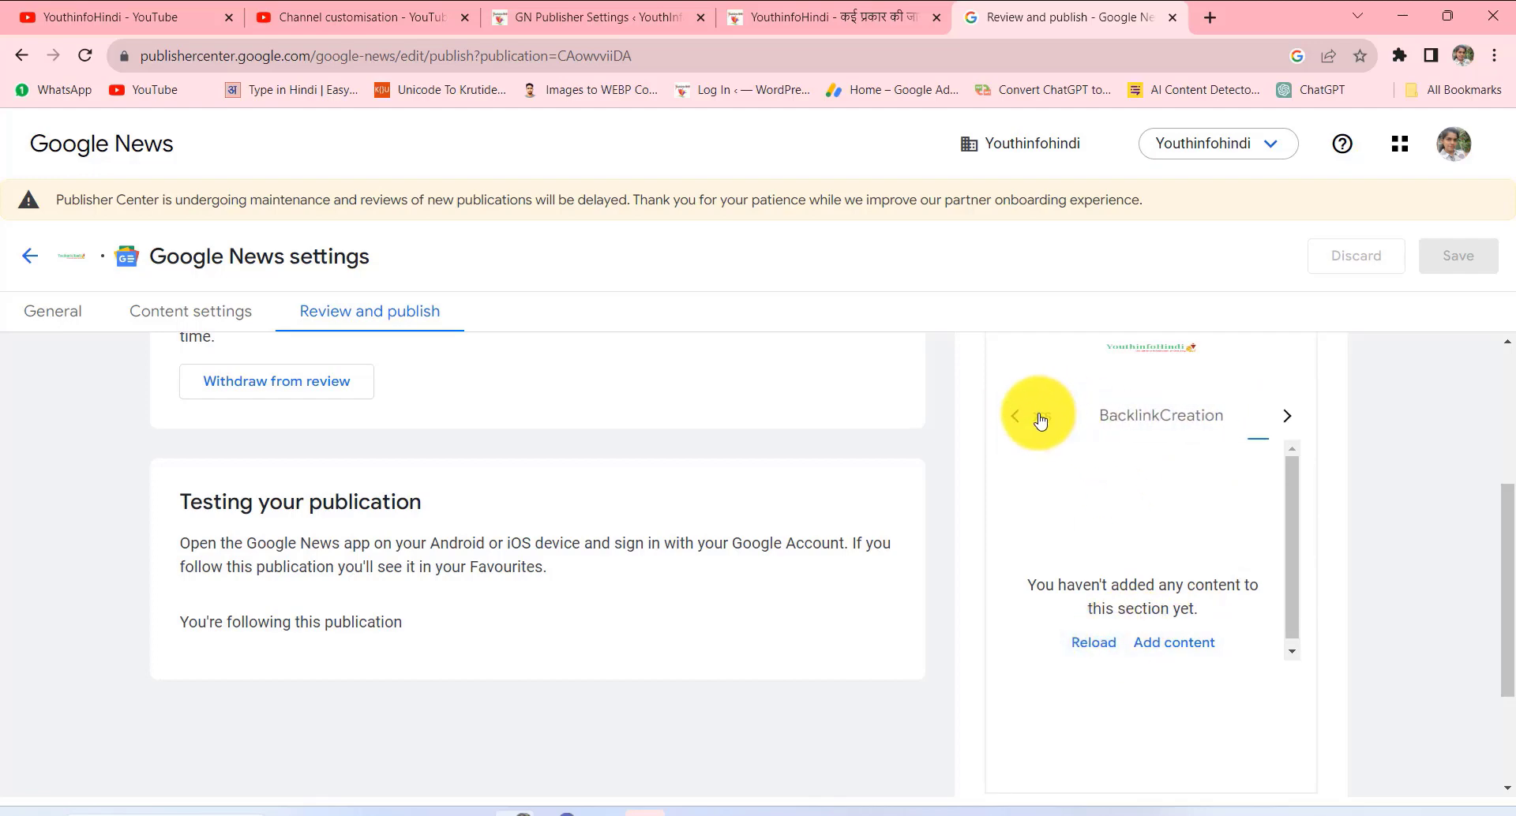
left_click(1097, 644)
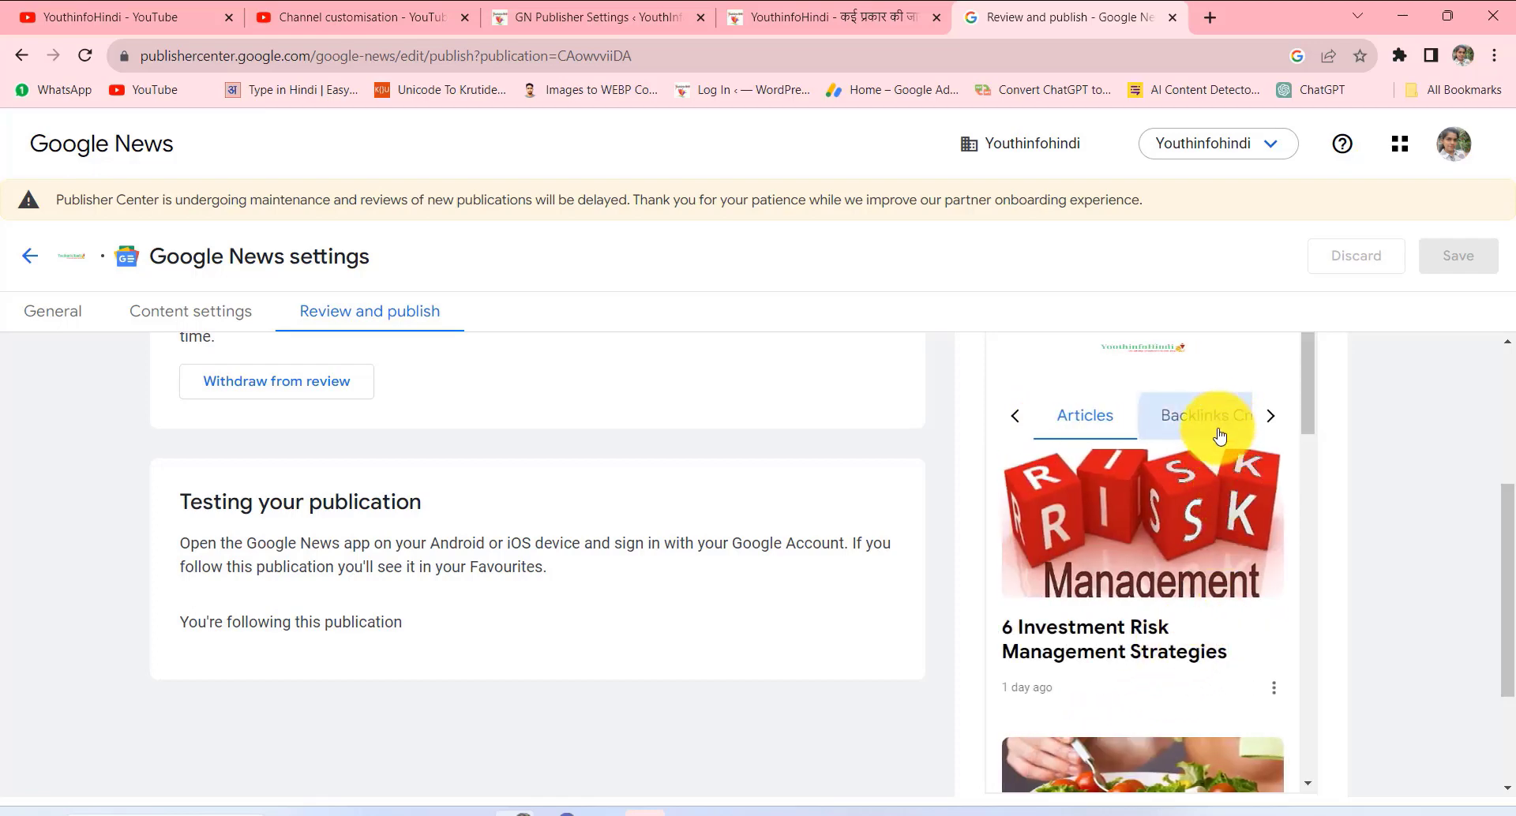
left_click(1220, 436)
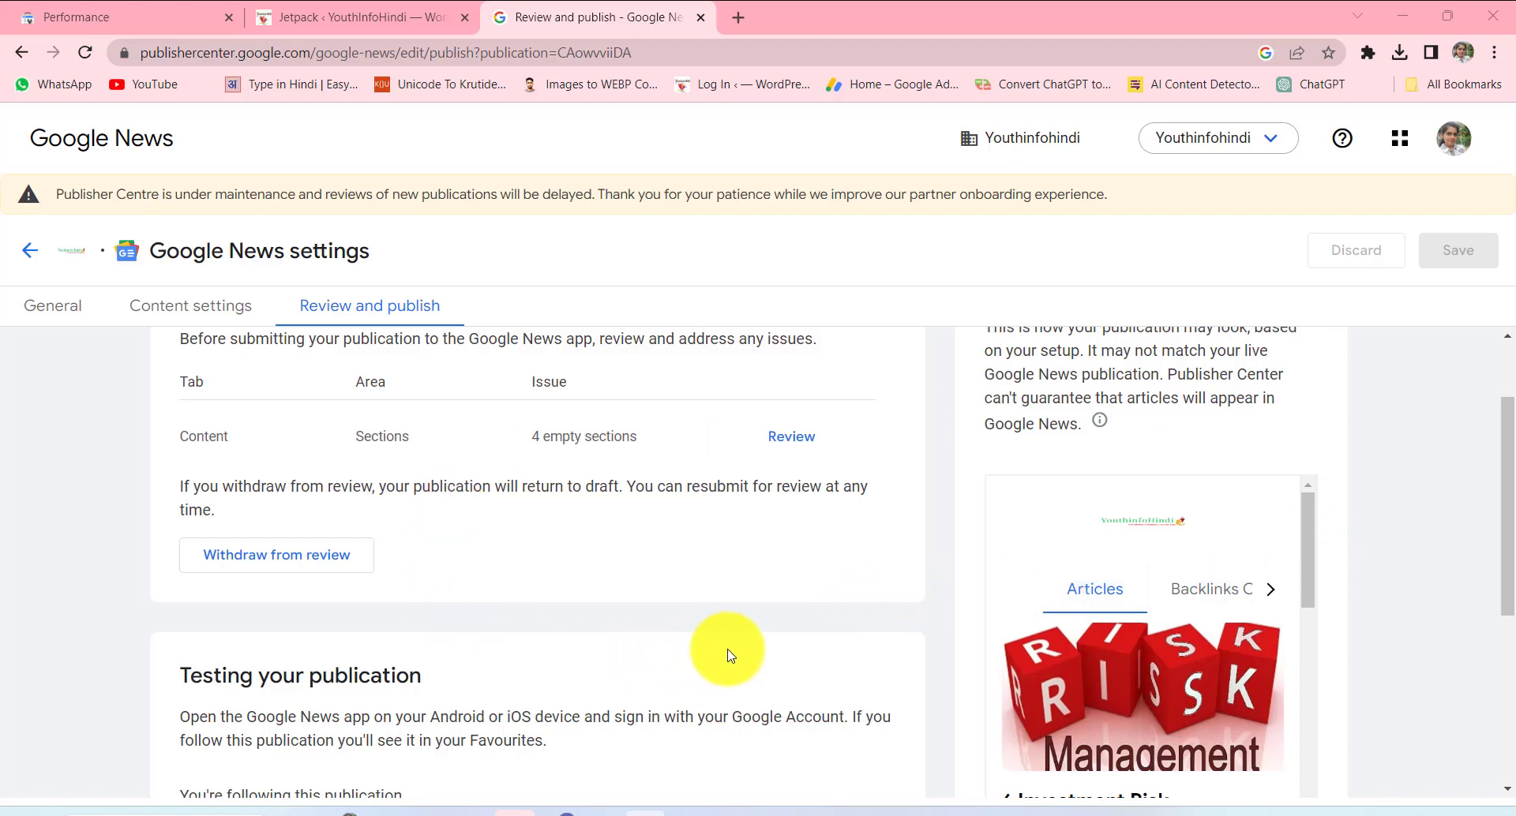
- Examine the publishing status details and the Articles section in the publication preview
scroll(815, 615, "down", 2)
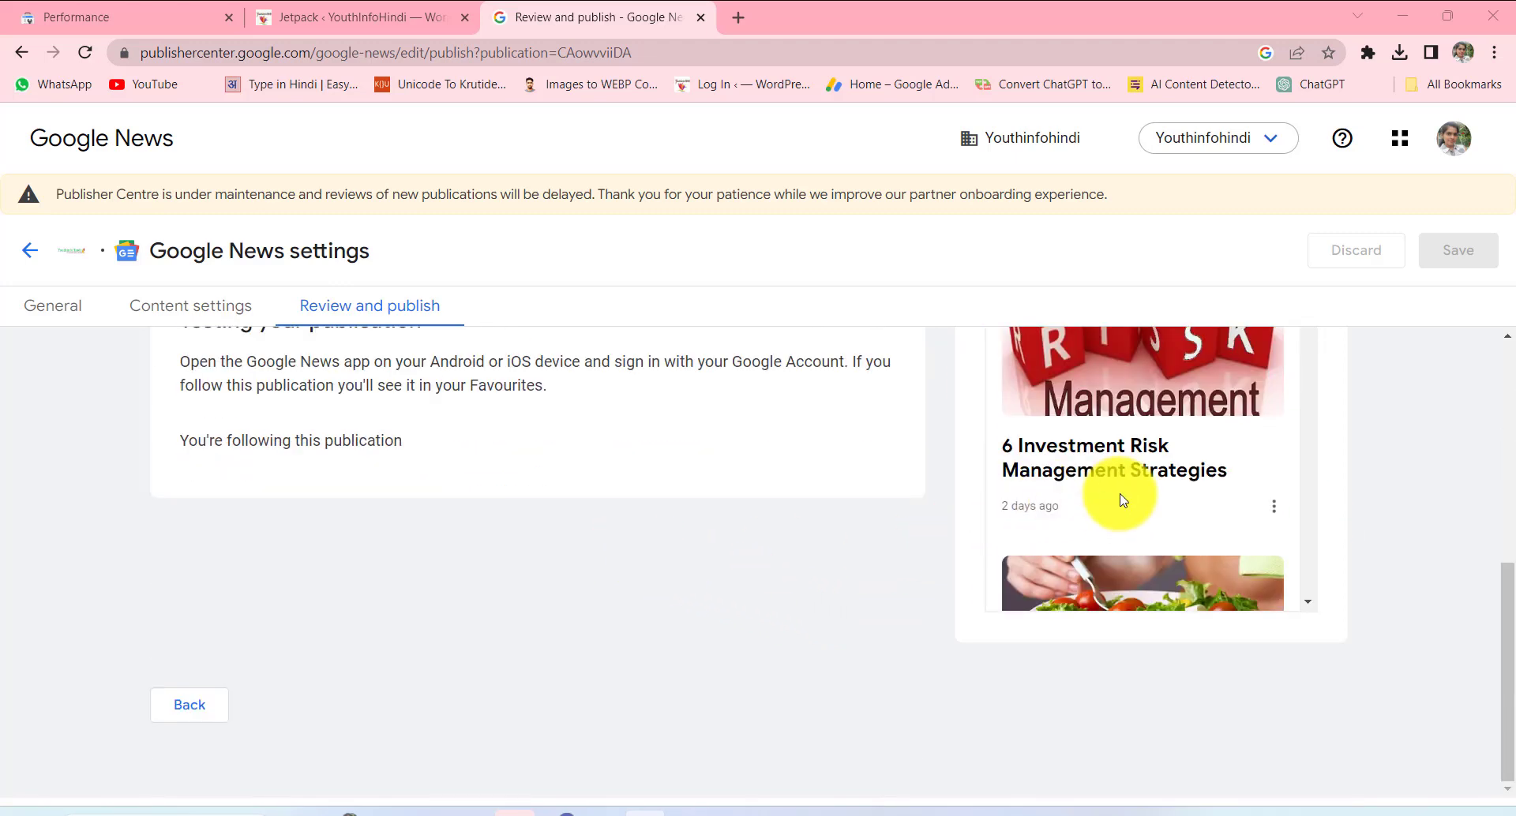
scroll(1117, 497, "up", 5)
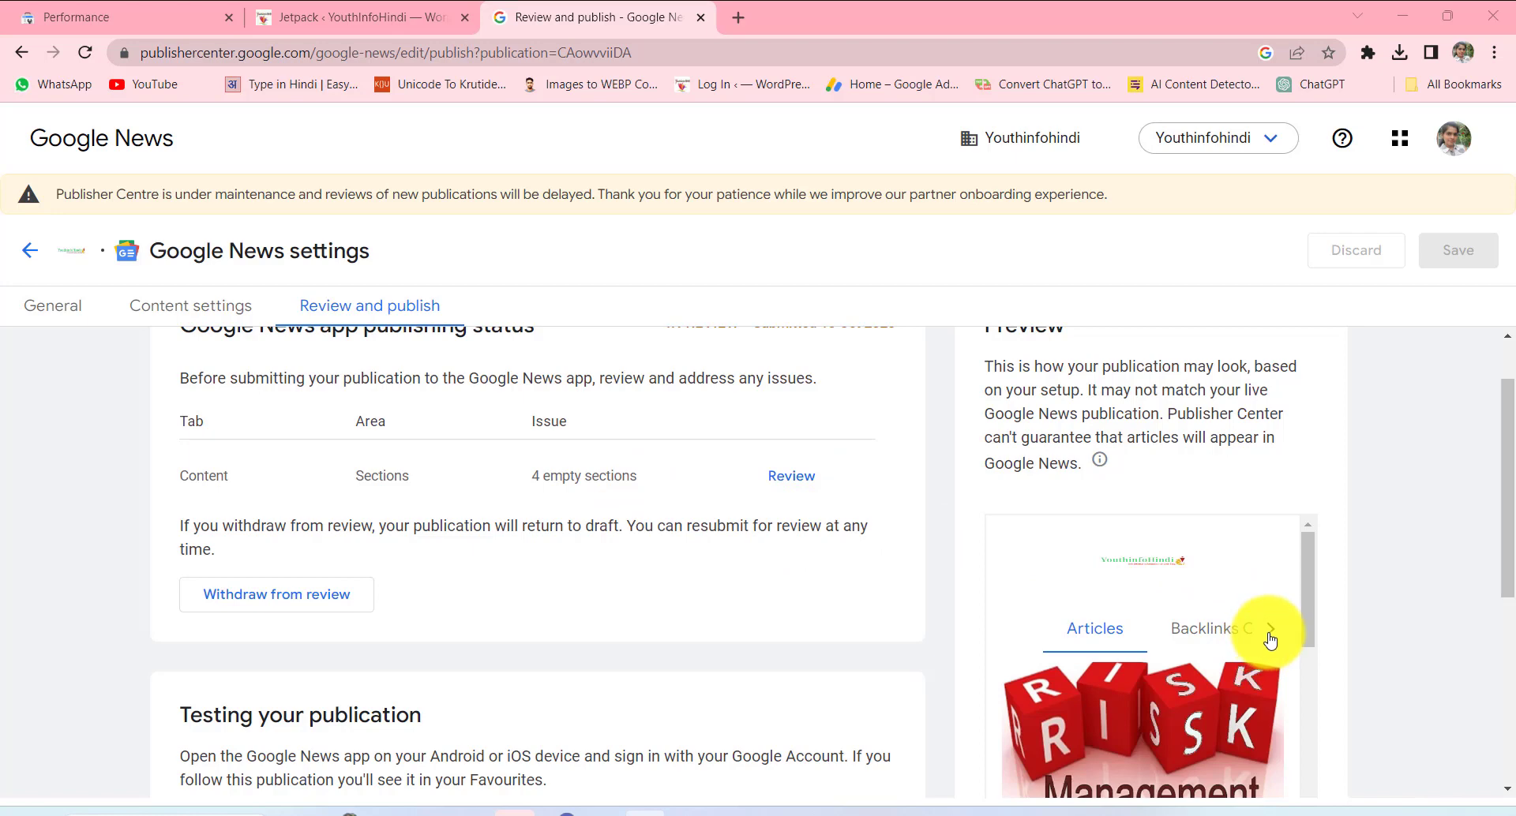
scroll(1271, 641, "down", 6)
scroll(1182, 655, "up", 5)
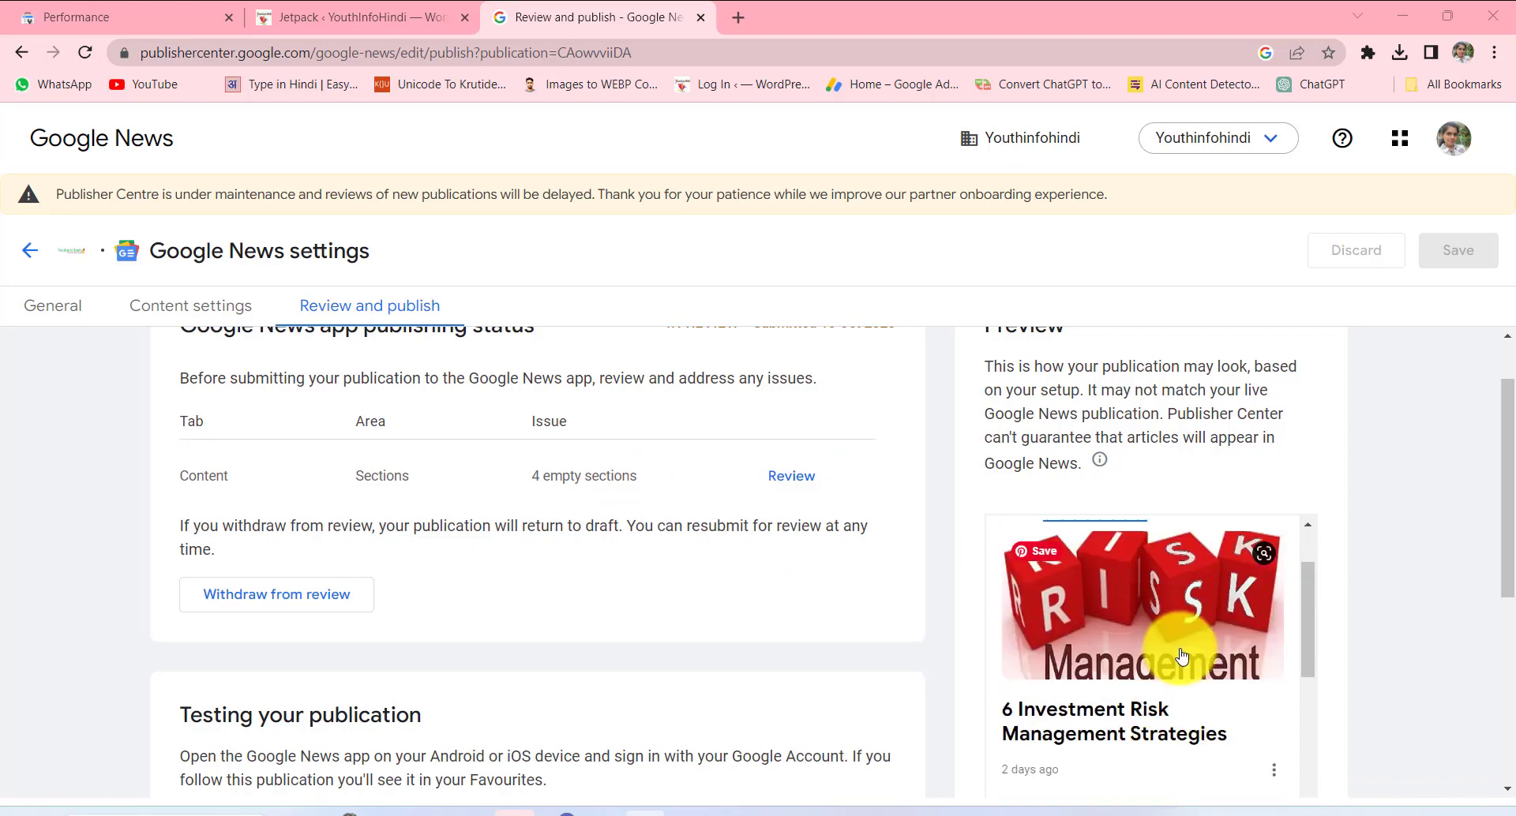
scroll(1182, 655, "up", 3)
- Check the Search Console Errors, BacklinkCreation and YouTube sections once more in the publication preview
left_click(1263, 630)
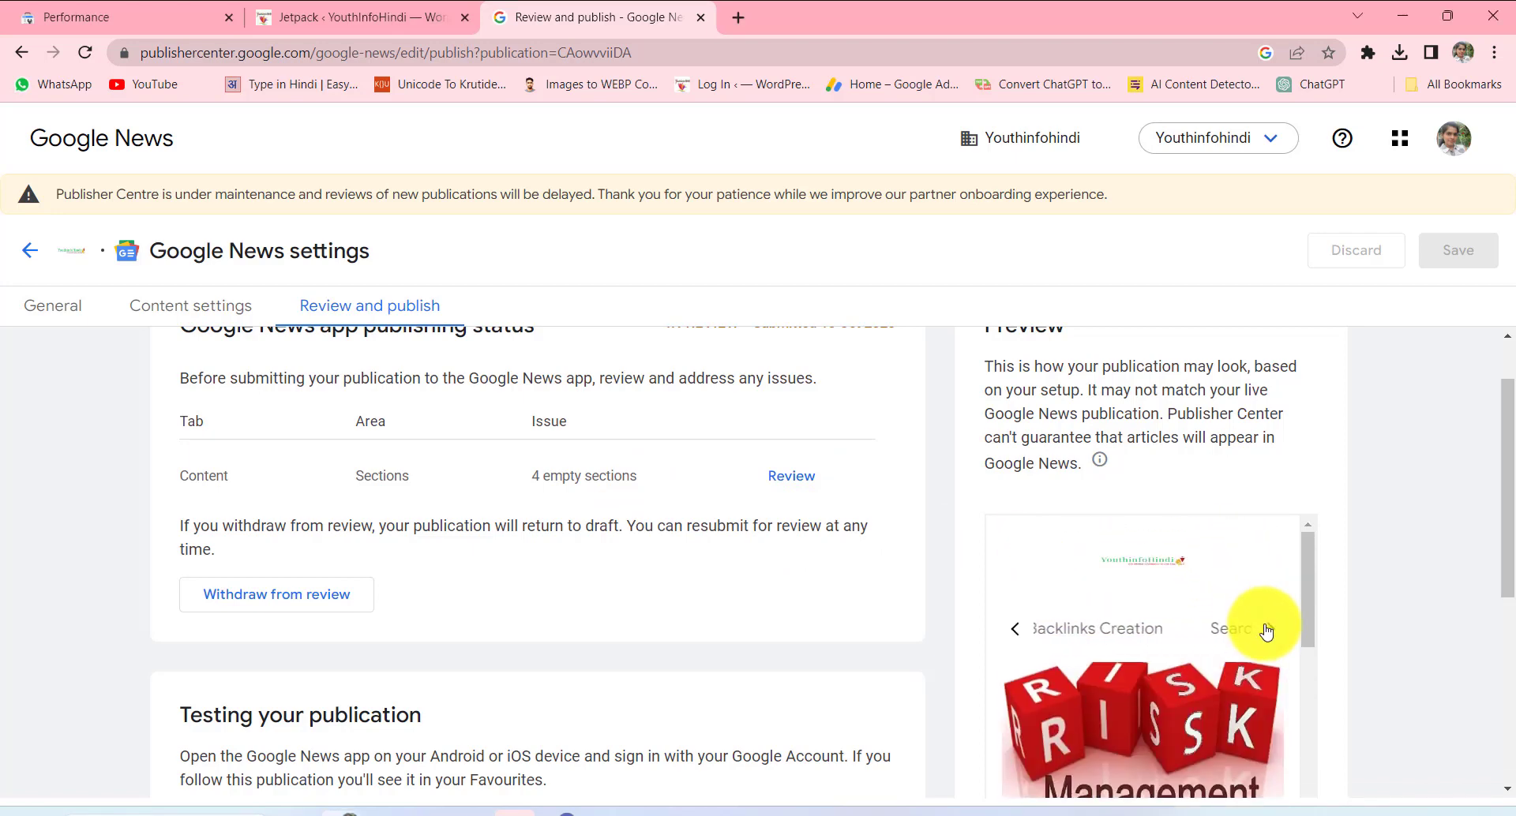
left_click(1224, 632)
scroll(1148, 733, "down", 1)
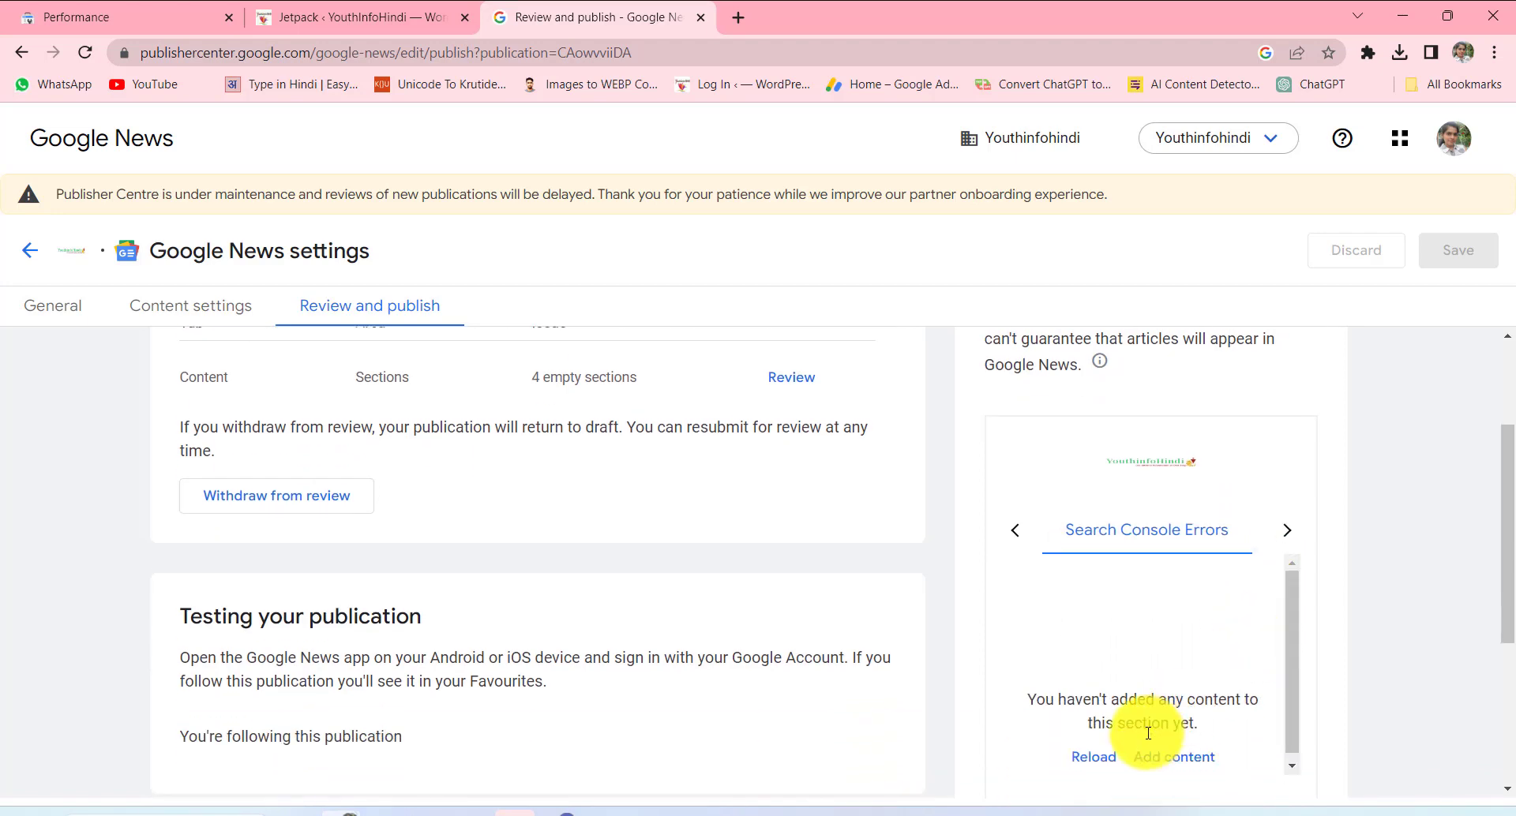
left_click(1289, 529)
left_click(1248, 548)
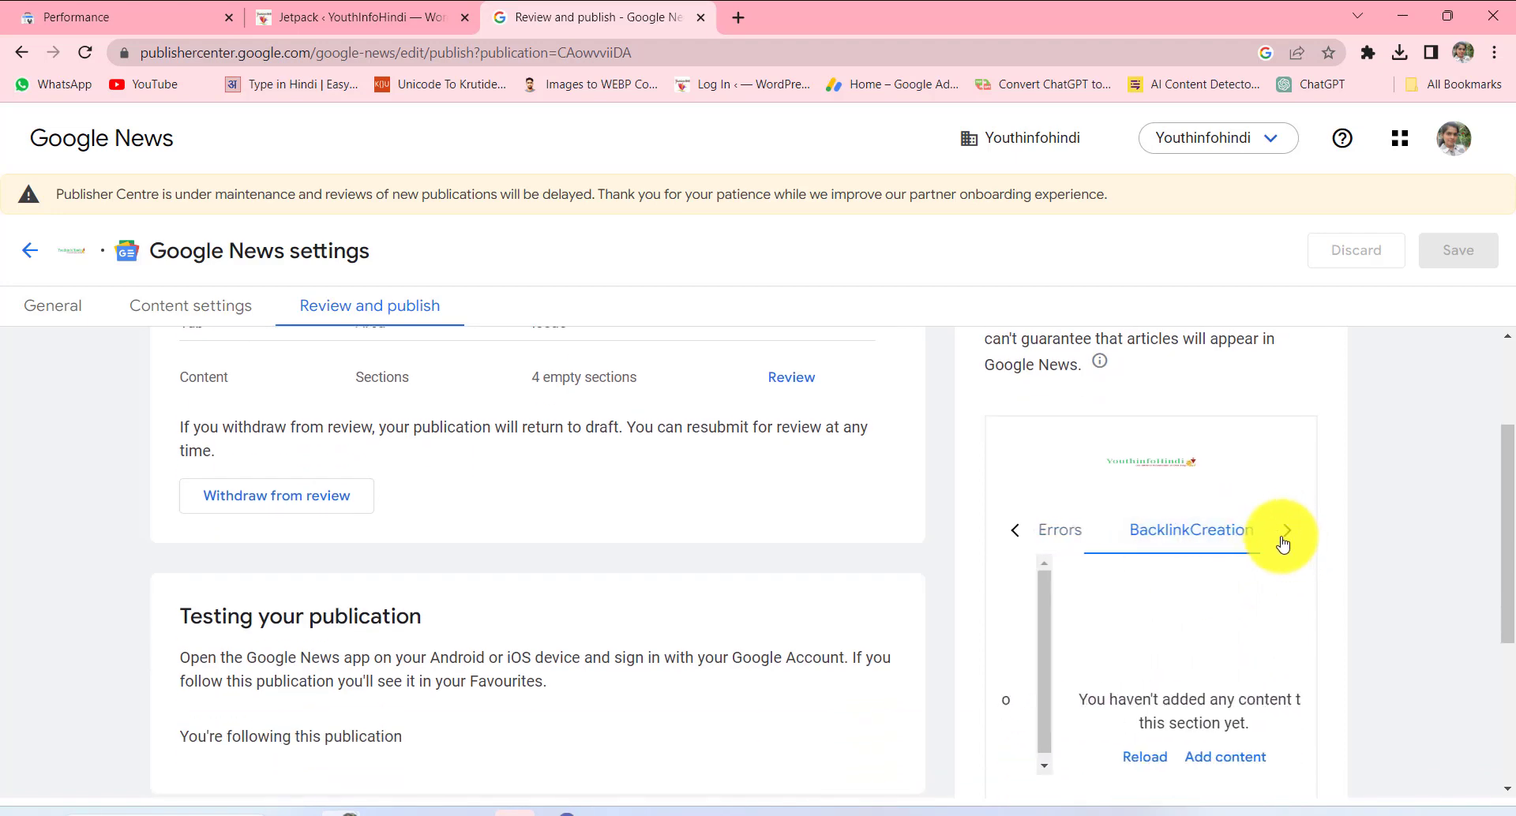
left_click(1284, 529)
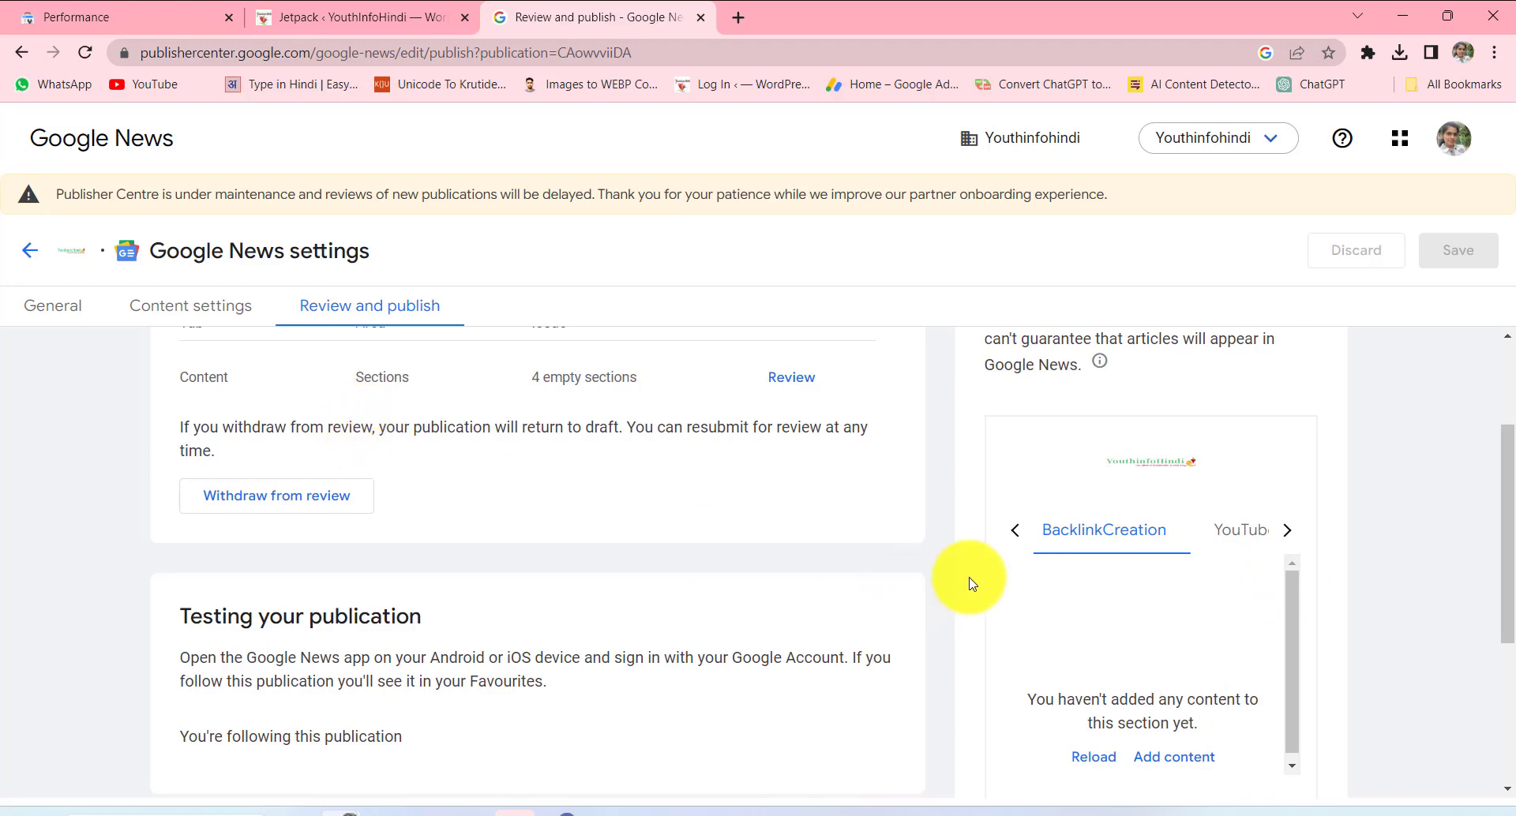
left_click(1244, 540)
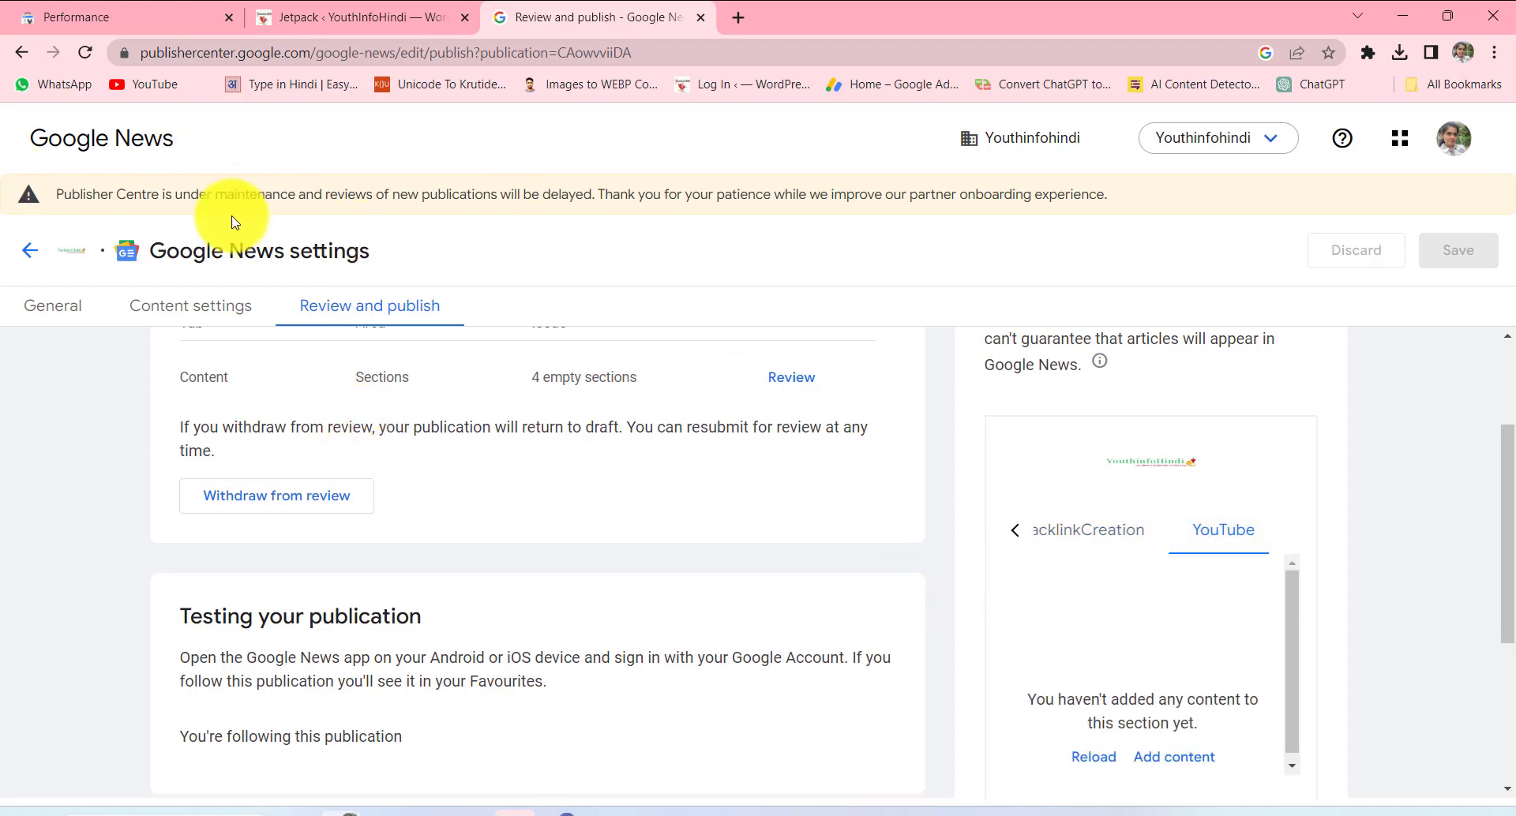